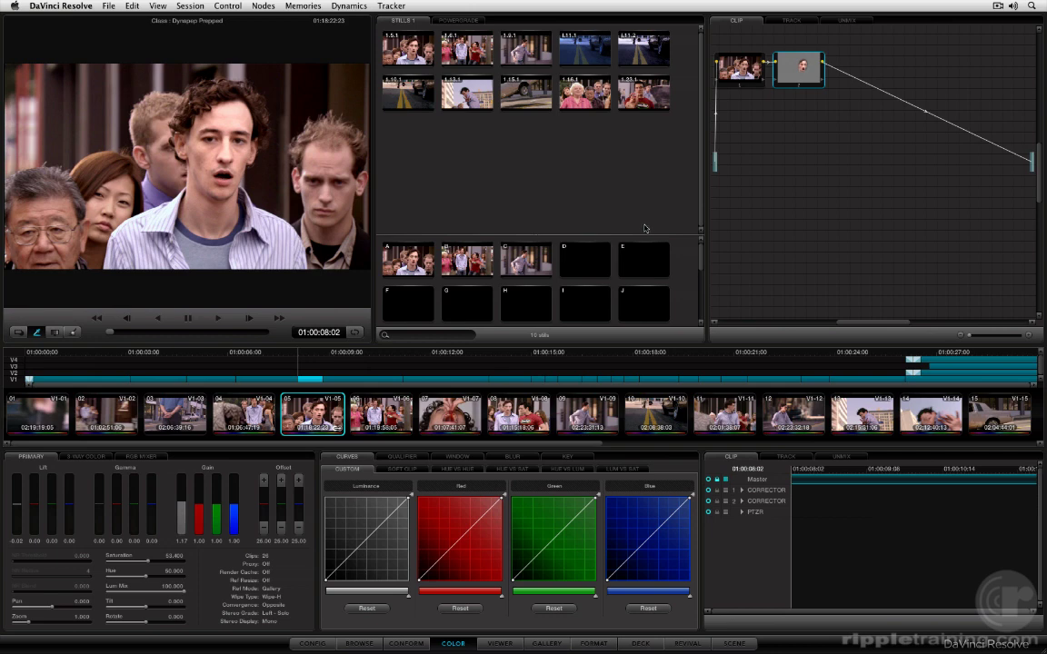
Load clips 06 and 08 in turn, finishing on clip 09, the running shot
{"action": "left_click", "coordinate": [373, 376]}
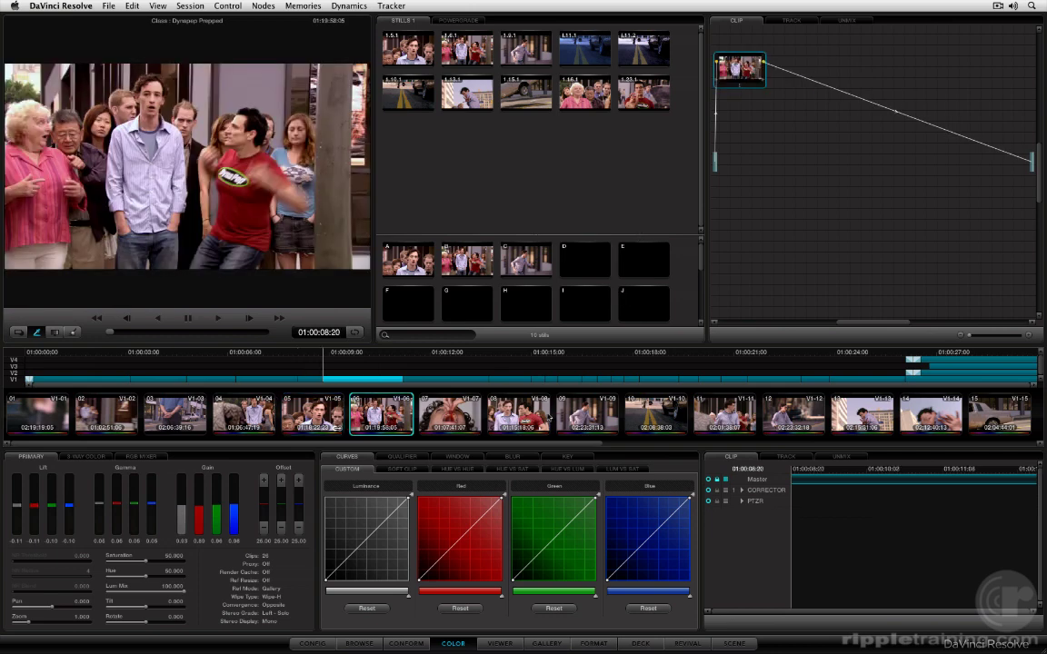
{"action": "left_click", "coordinate": [490, 376]}
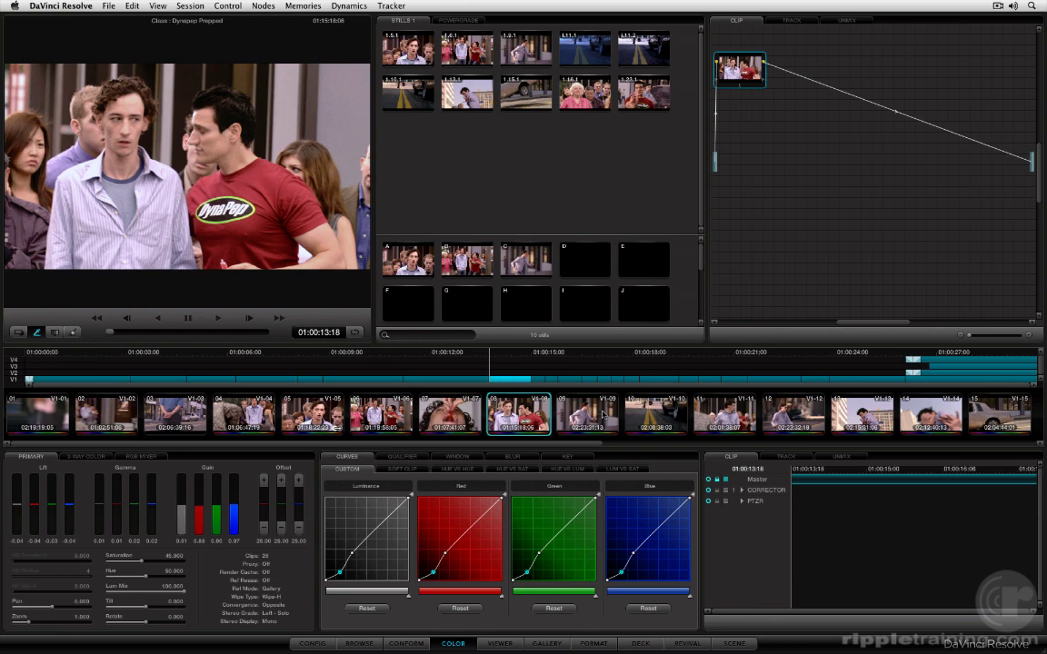
{"action": "left_click", "coordinate": [545, 375]}
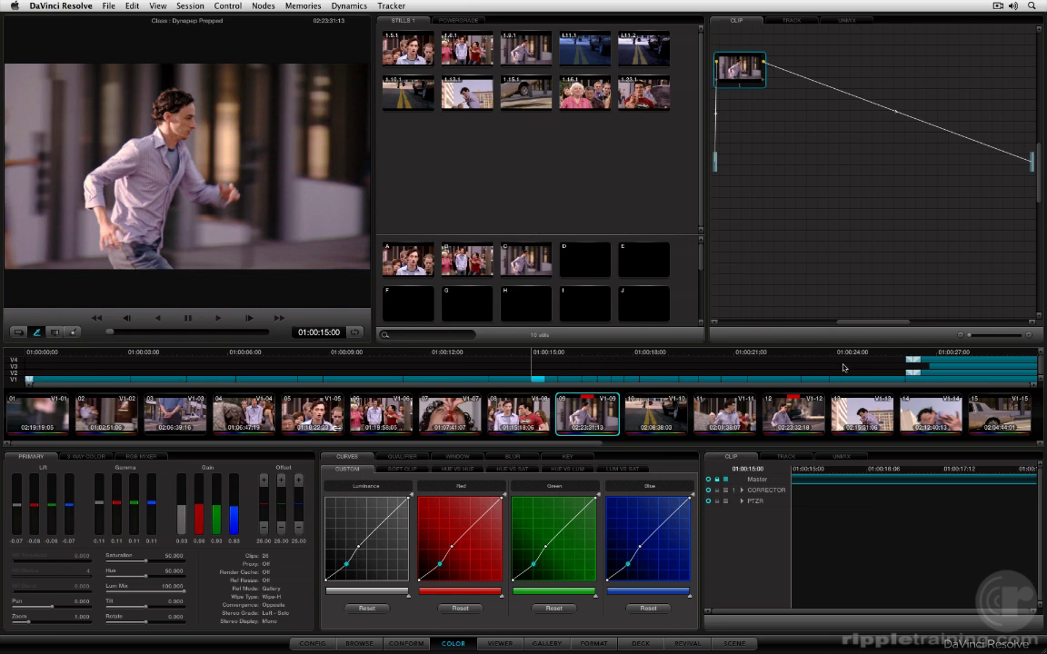
{"action": "left_click", "coordinate": [409, 644]}
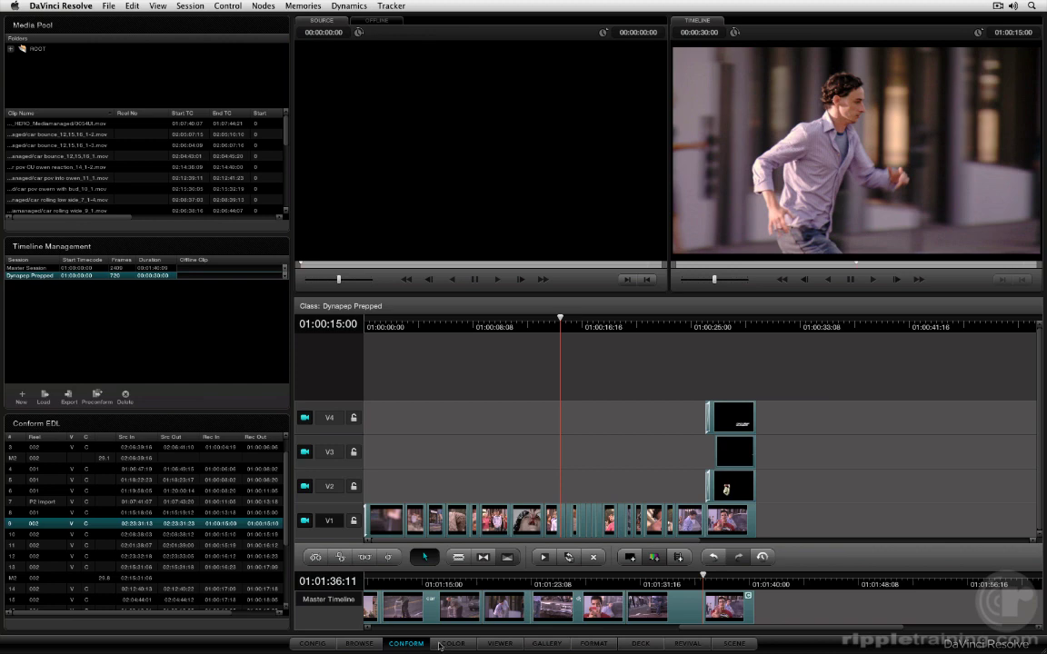
{"action": "left_click", "coordinate": [440, 645]}
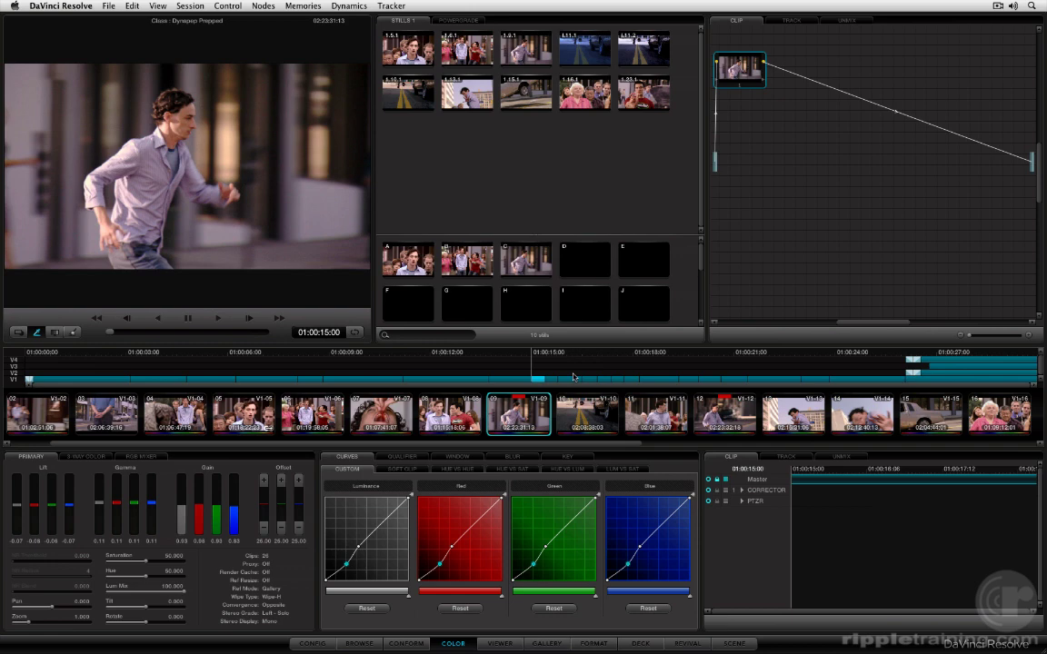
Zoom into the mini timeline to load clip 22, the two men beside the car, then zoom out
{"action": "scroll", "coordinate": [574, 377], "scroll_direction": "up", "scroll_amount": 3}
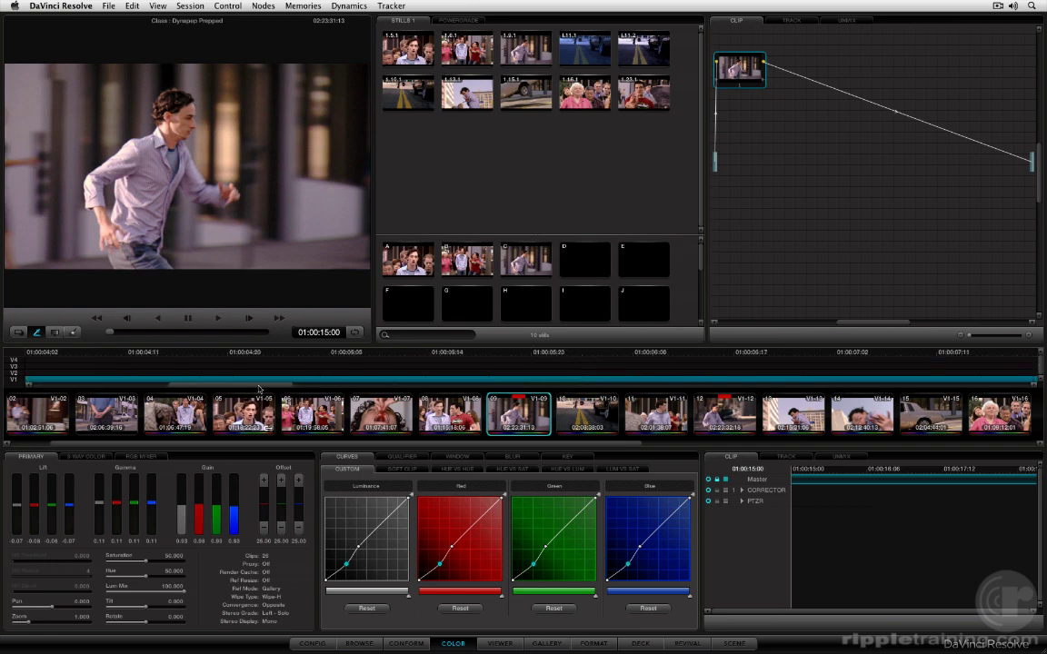
{"action": "left_click_drag", "start_coordinate": [259, 389], "coordinate": [929, 383]}
{"action": "left_click", "coordinate": [908, 399]}
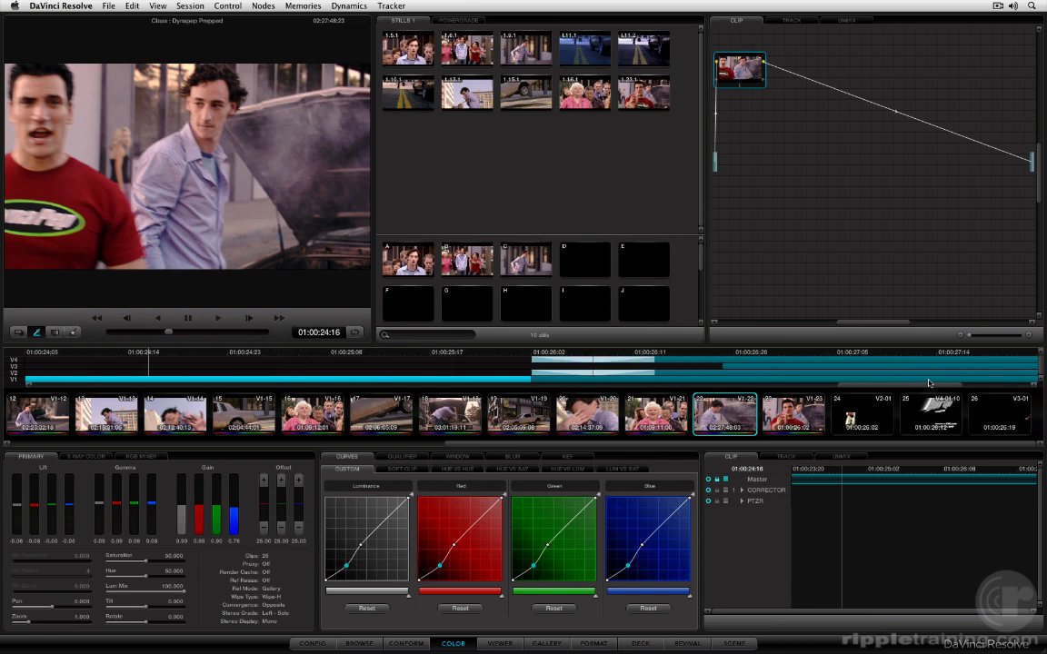
{"action": "scroll", "coordinate": [617, 380], "scroll_direction": "down", "scroll_amount": 5}
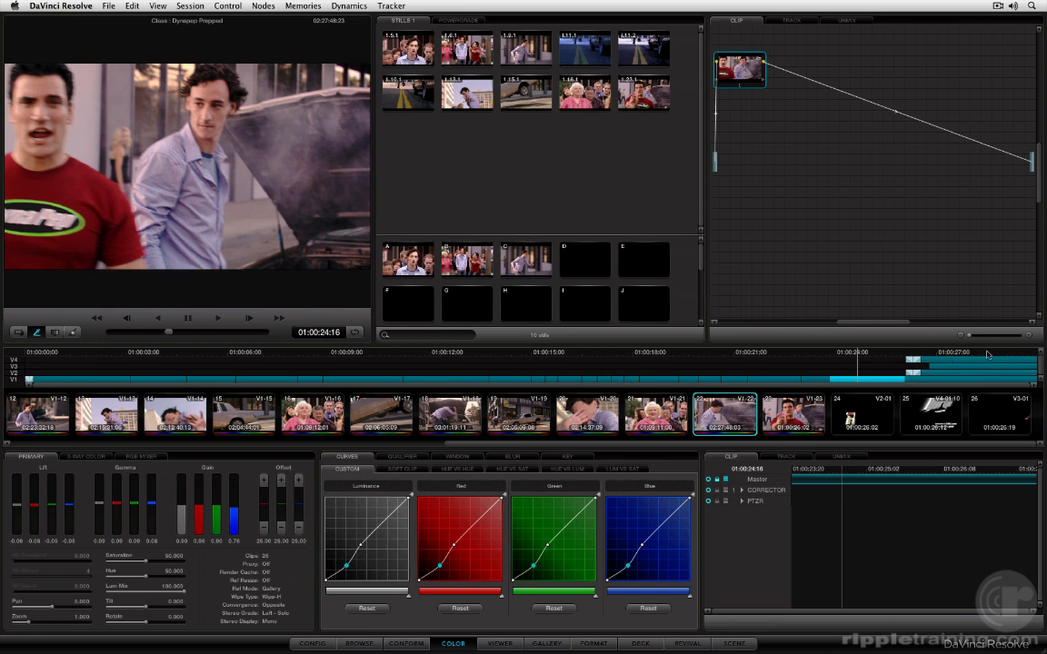
From clip 25, shuttle back and forth through the edit with J/L, then scrub to clip 14
{"action": "left_click", "coordinate": [988, 355]}
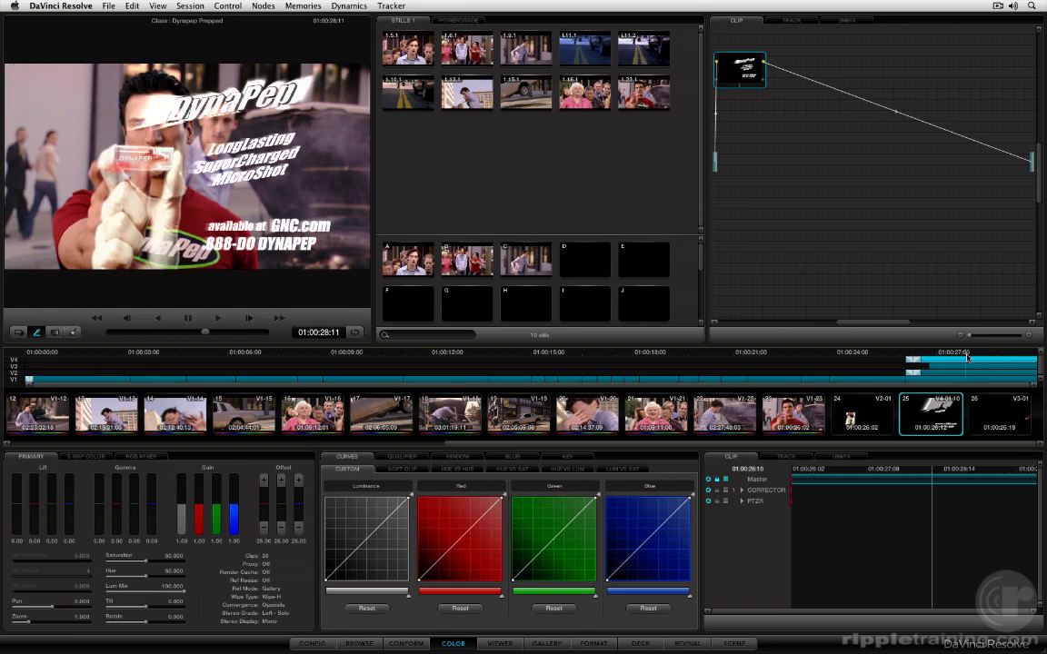
{"action": "key", "text": "j"}
{"action": "key", "text": "j"}
{"action": "key", "text": "j"}
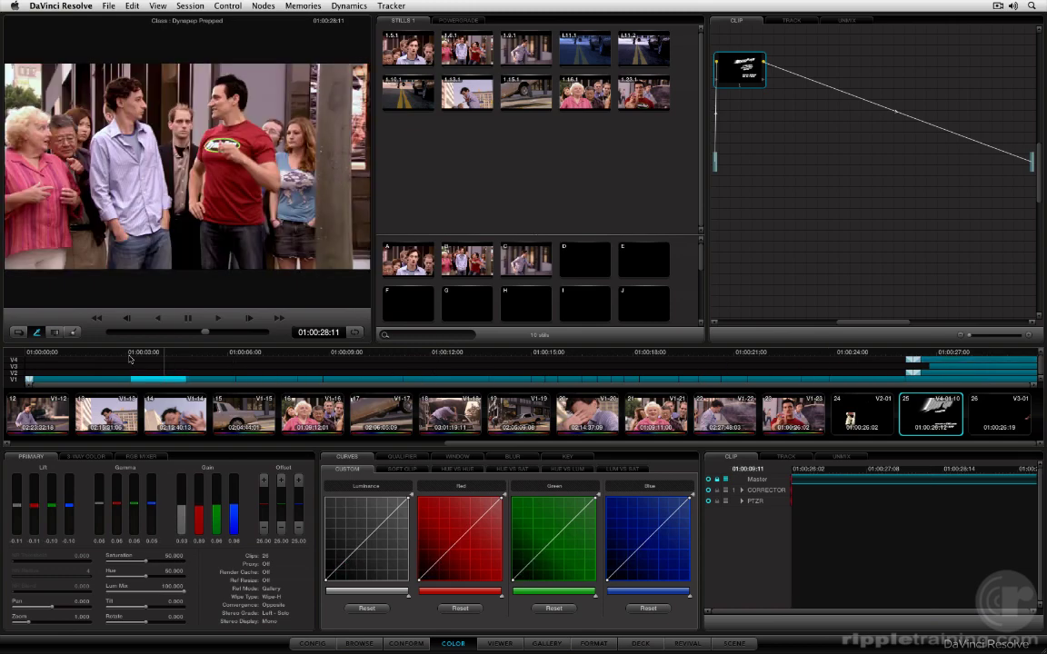
{"action": "key", "text": "l"}
{"action": "key", "text": "l"}
{"action": "key", "text": "l"}
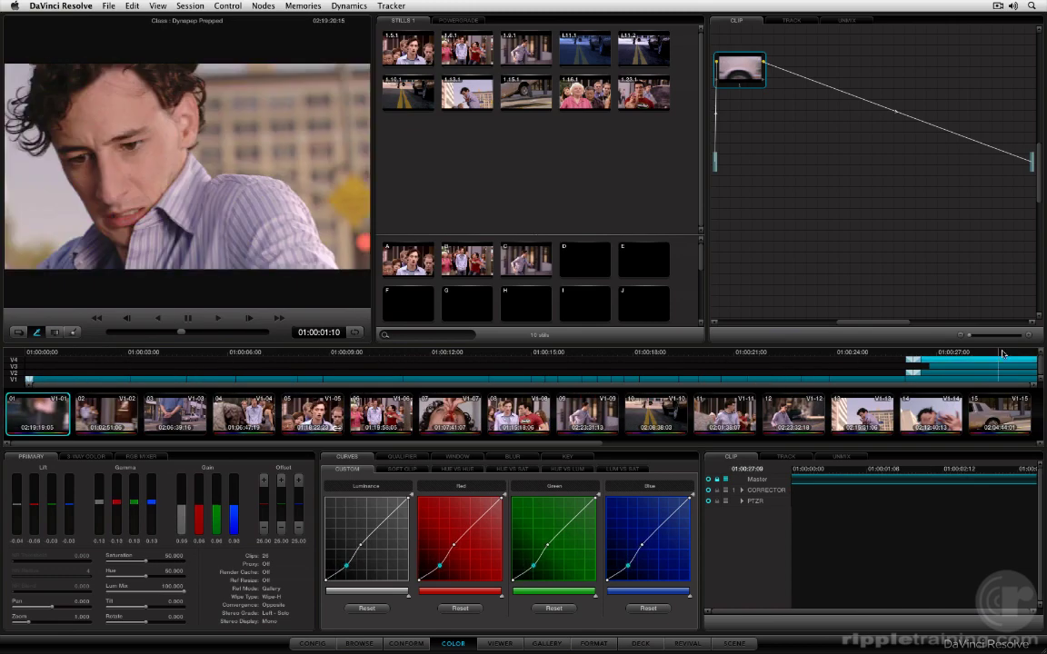
{"action": "key", "text": "j"}
{"action": "key", "text": "j"}
{"action": "key", "text": "j"}
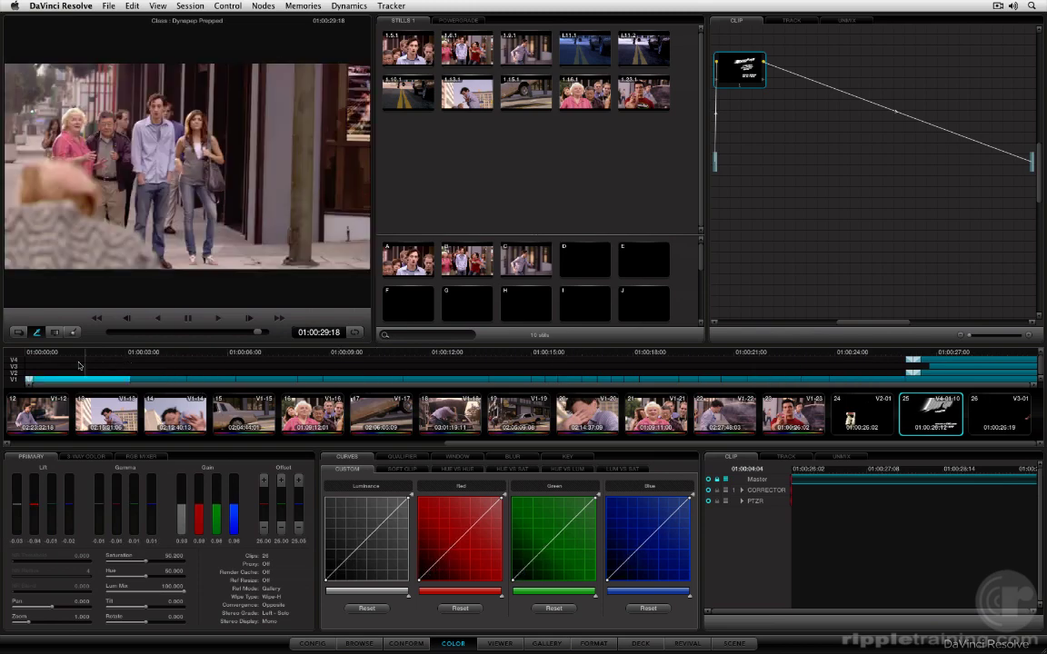
{"action": "key", "text": "l"}
{"action": "key", "text": "l"}
{"action": "key", "text": "l"}
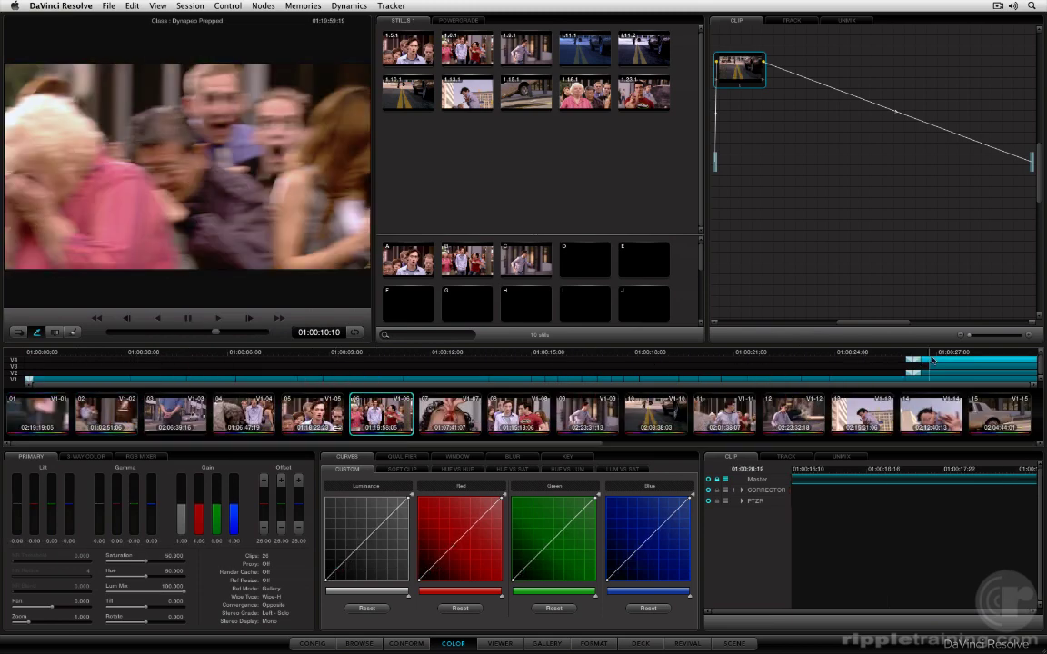
{"action": "key", "text": "j"}
{"action": "key", "text": "j"}
{"action": "key", "text": "j"}
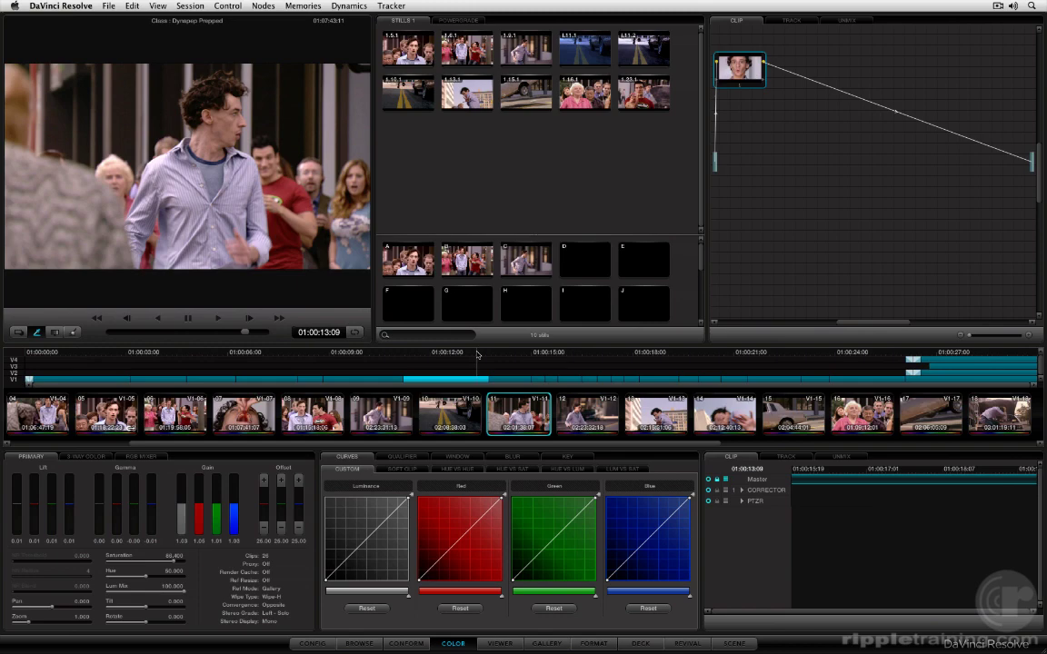
{"action": "left_click_drag", "start_coordinate": [170, 353], "coordinate": [612, 364]}
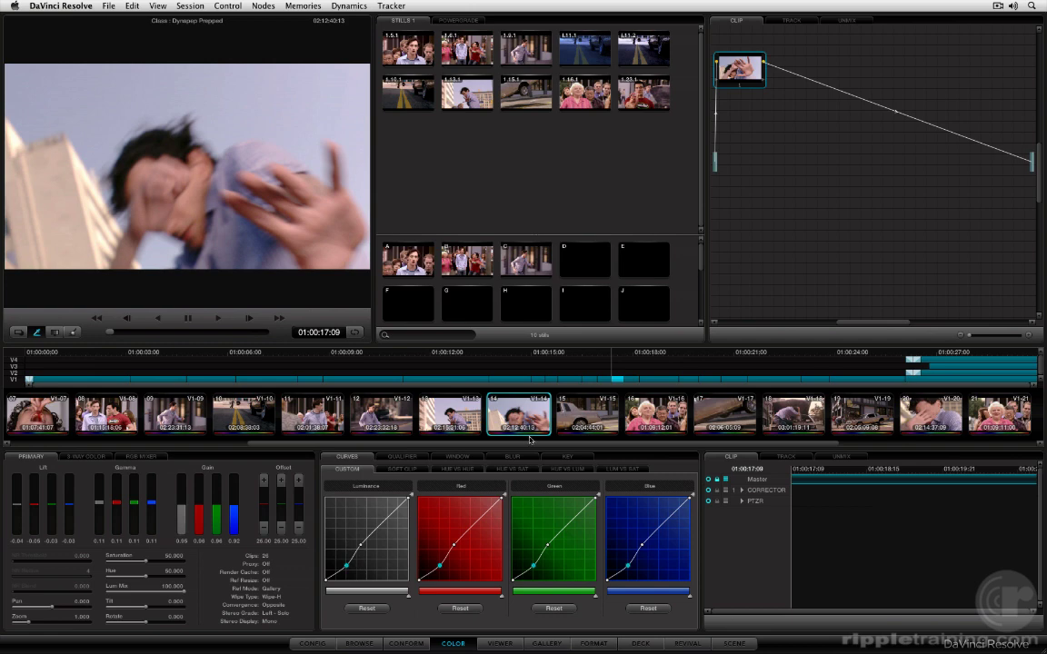
{"action": "left_click_drag", "start_coordinate": [479, 443], "coordinate": [752, 444]}
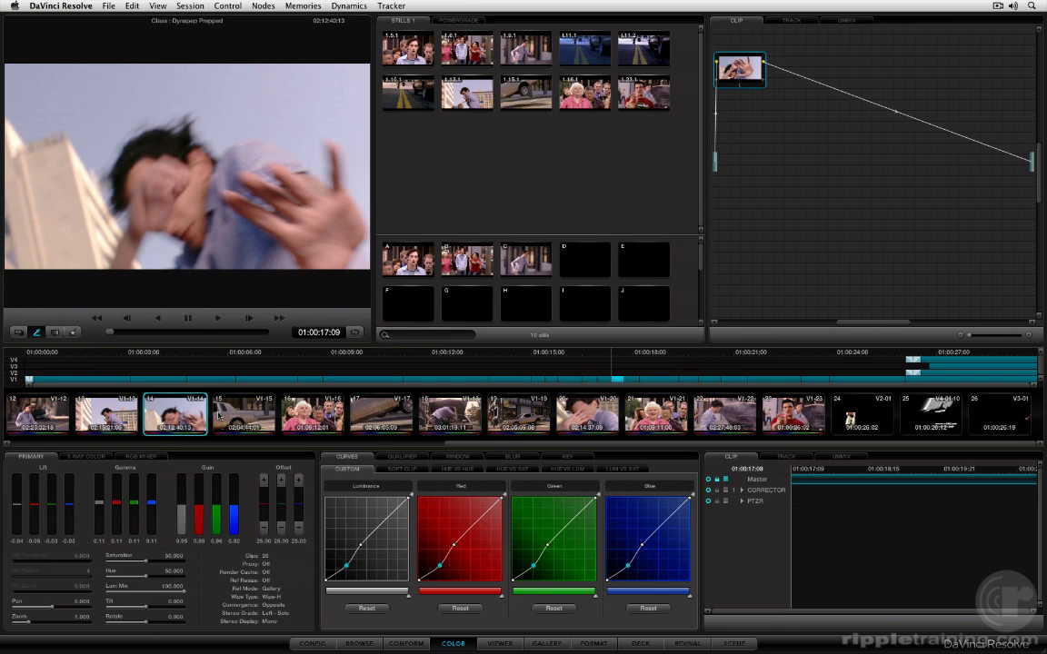
Compare the layered clips 25 (DynaPep ad), 24 on V2 and 26 on V3
{"action": "left_click", "coordinate": [923, 417]}
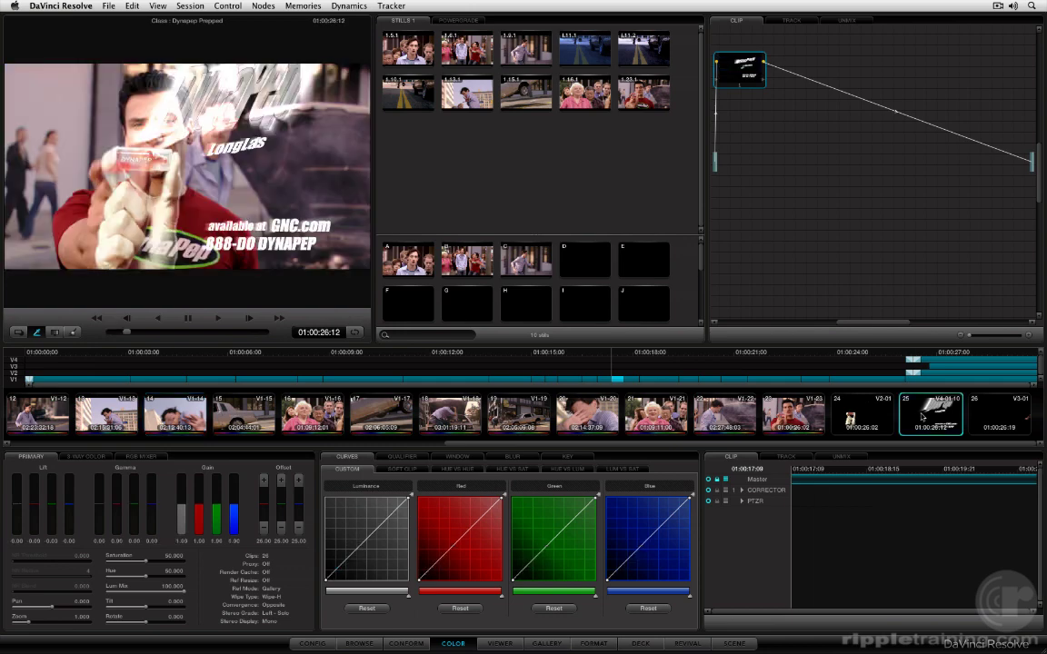
{"action": "left_click", "coordinate": [868, 418]}
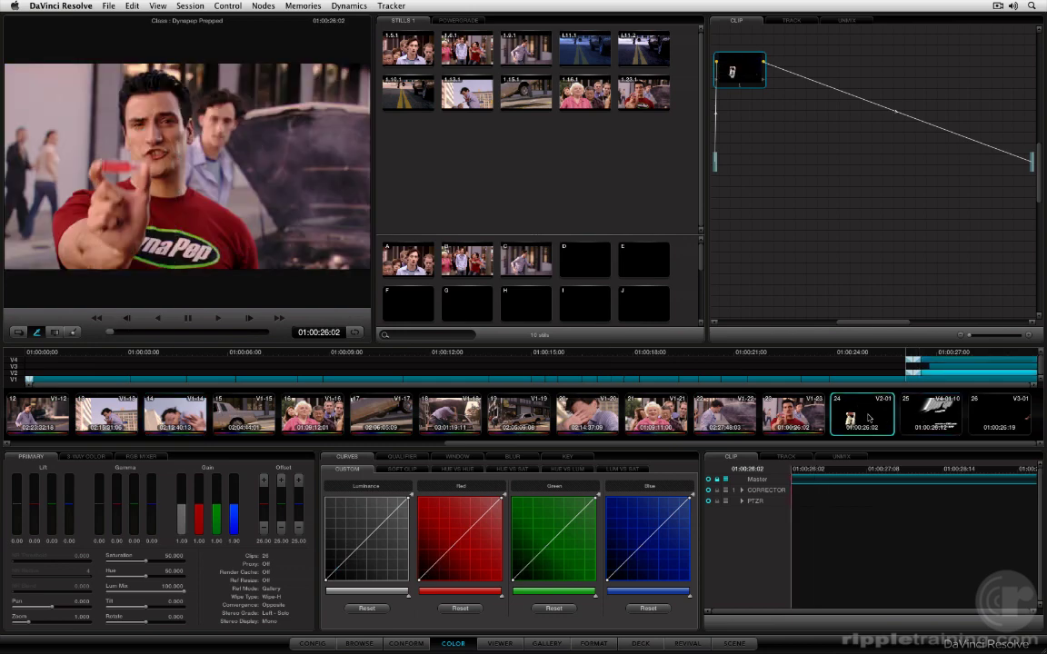
{"action": "left_click", "coordinate": [917, 416]}
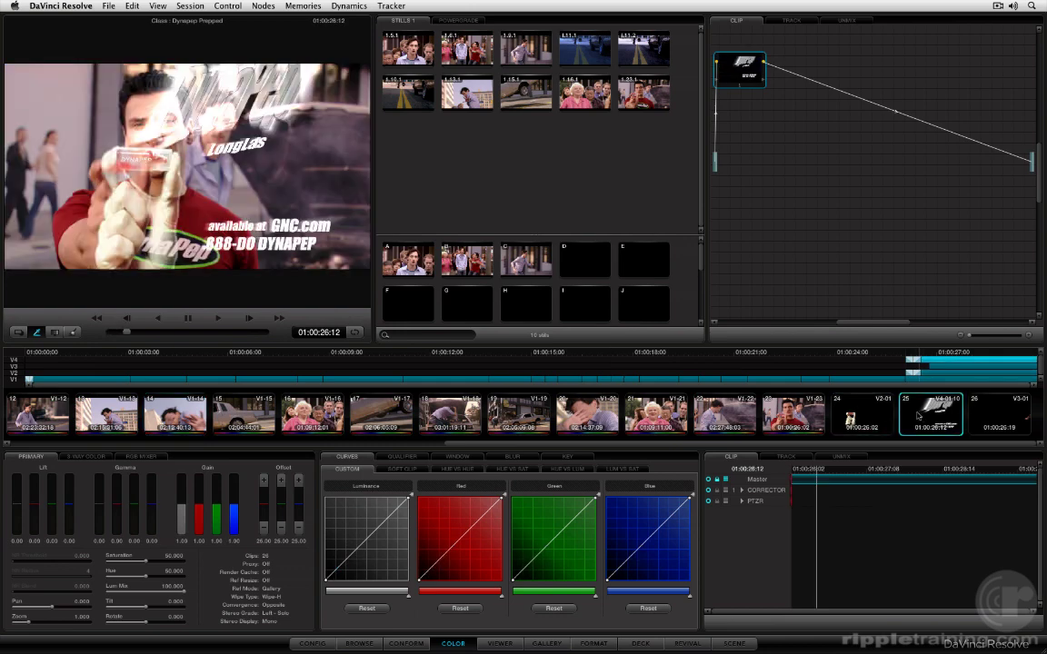
{"action": "left_click", "coordinate": [992, 410]}
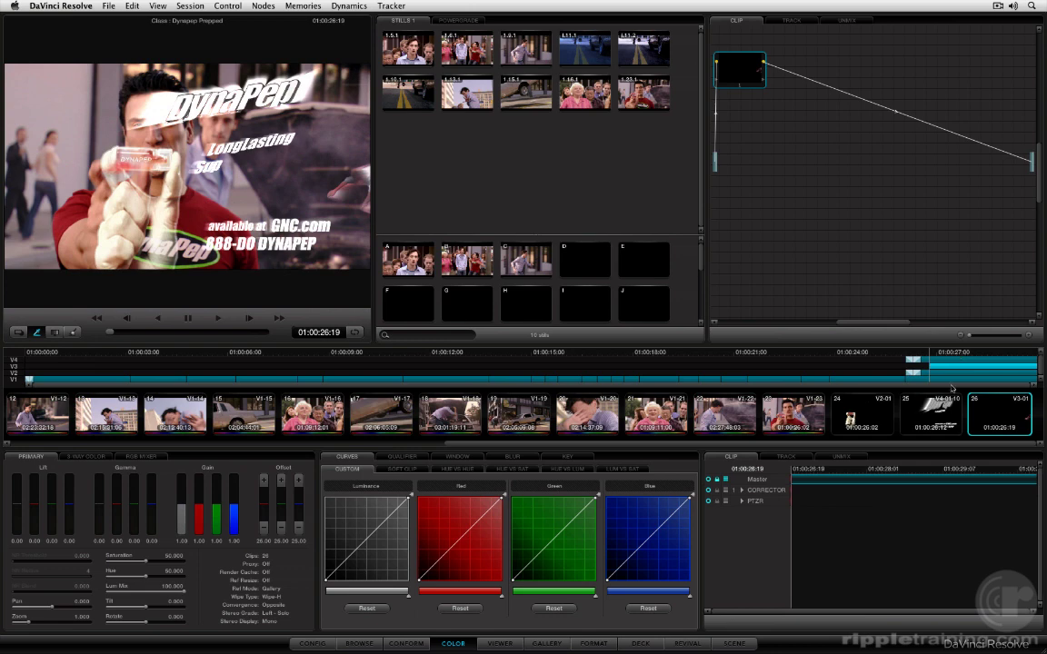
{"action": "key", "text": "Up"}
{"action": "left_click", "coordinate": [840, 423]}
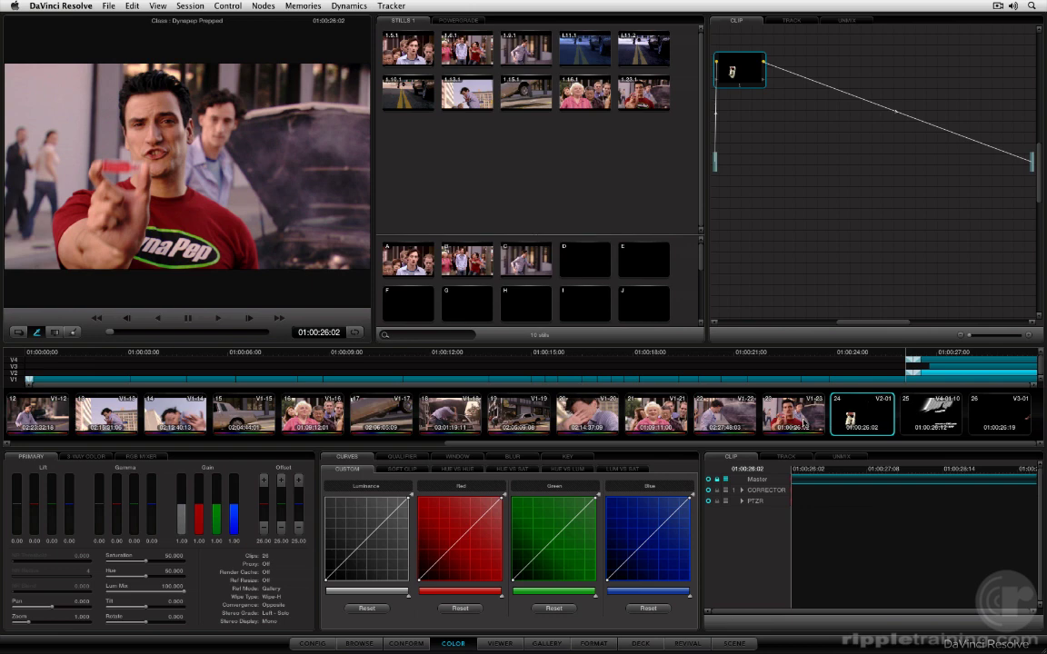
Step between clips 23, 24 and 25 with the arrow keys, settling on clip 24
{"action": "key", "text": "Up"}
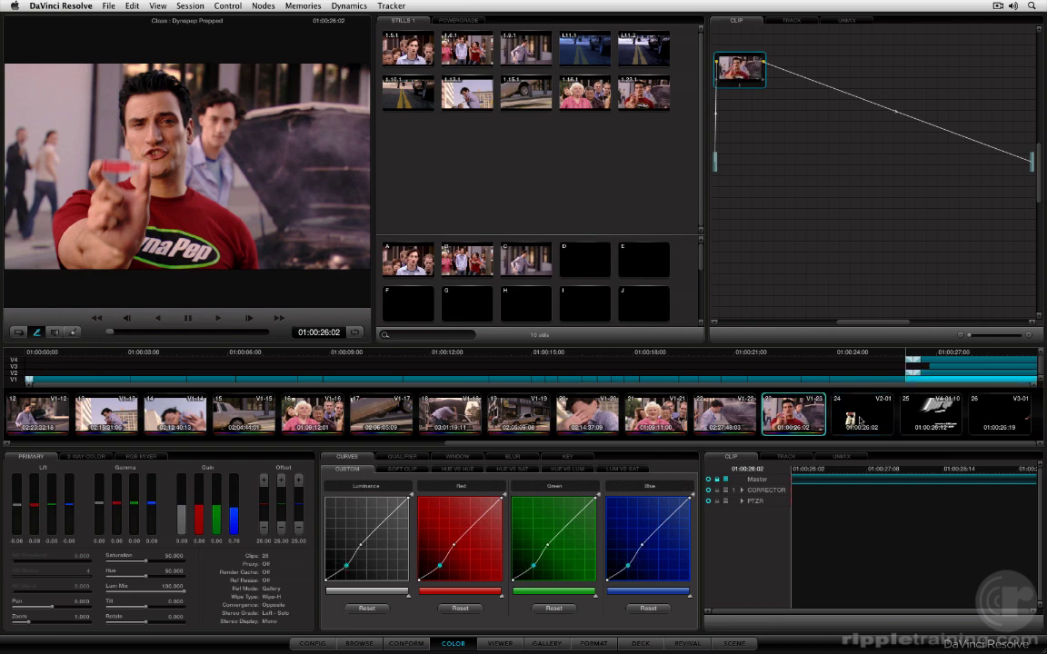
{"action": "left_click", "coordinate": [933, 354]}
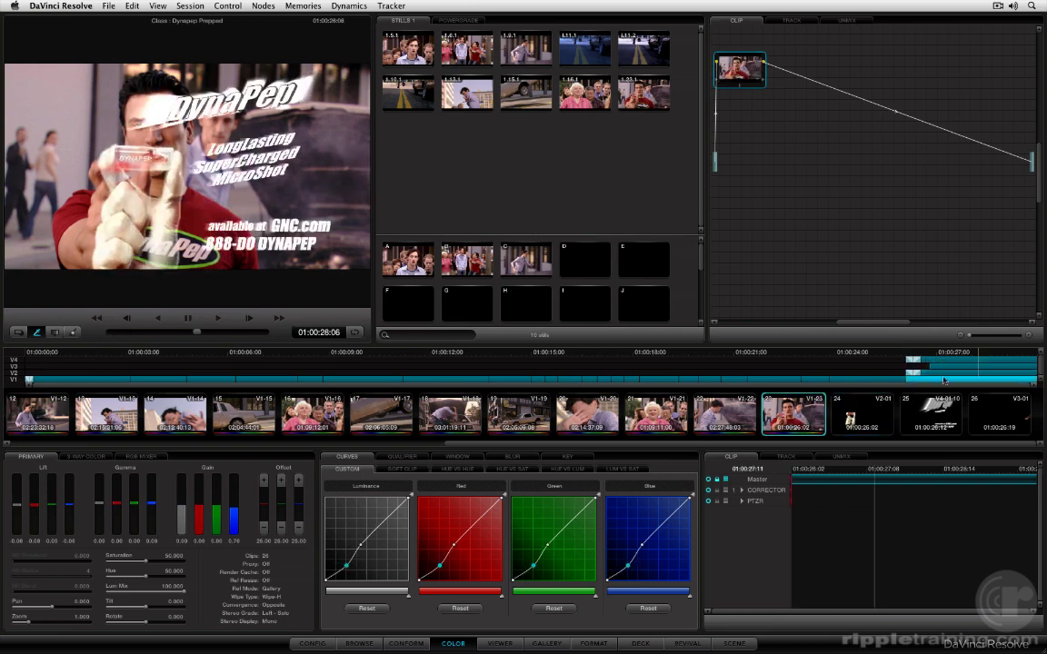
{"action": "left_click", "coordinate": [854, 421]}
{"action": "key", "text": "Down"}
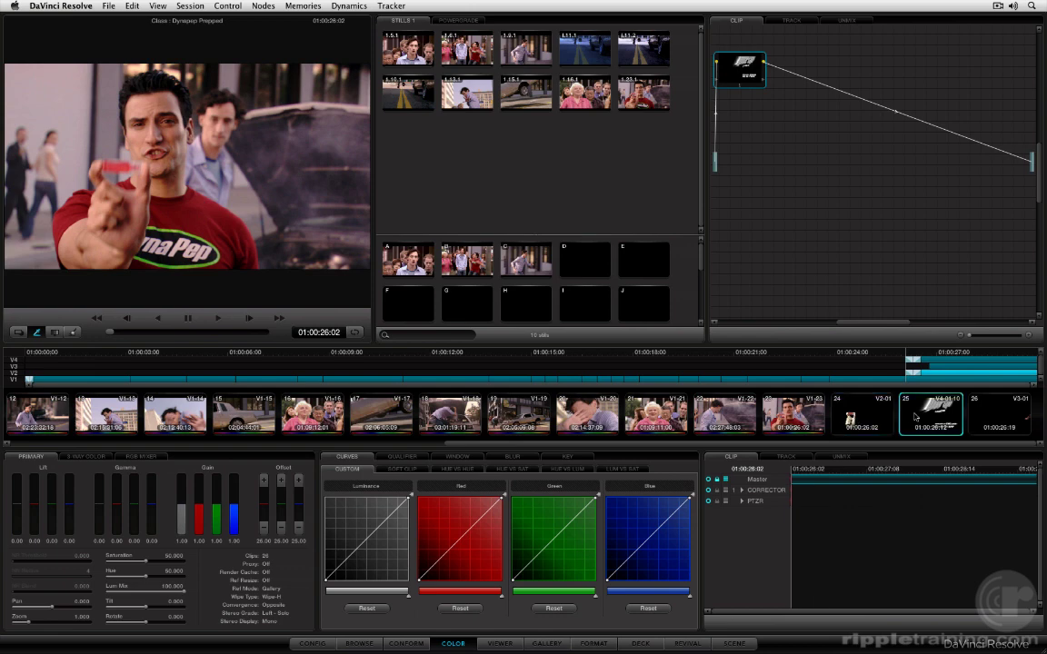
{"action": "key", "text": "Up"}
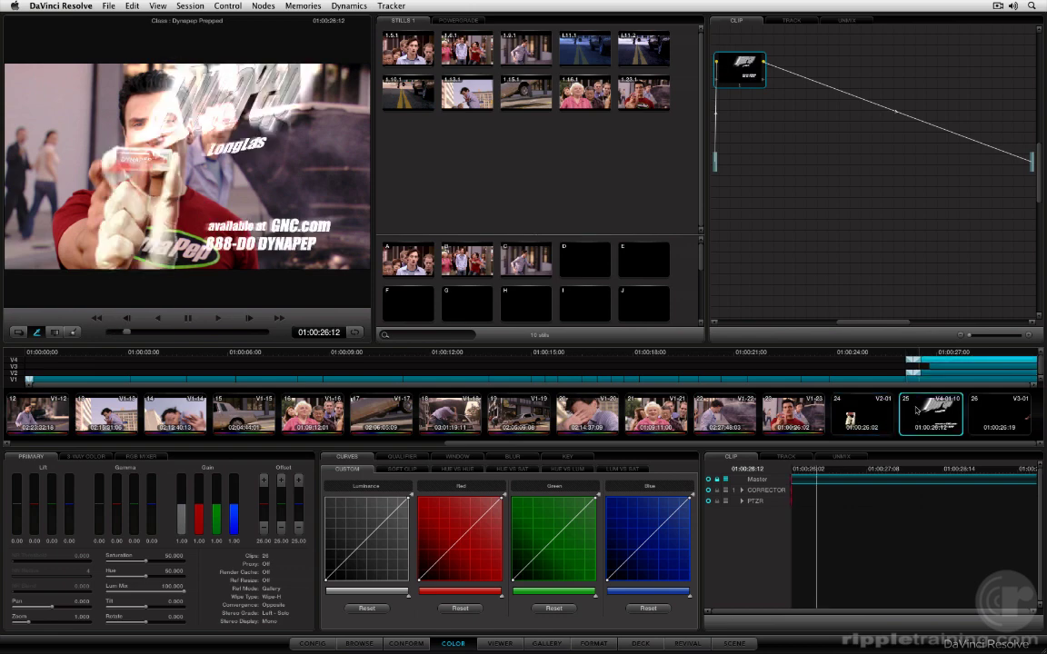
{"action": "left_click", "coordinate": [866, 418]}
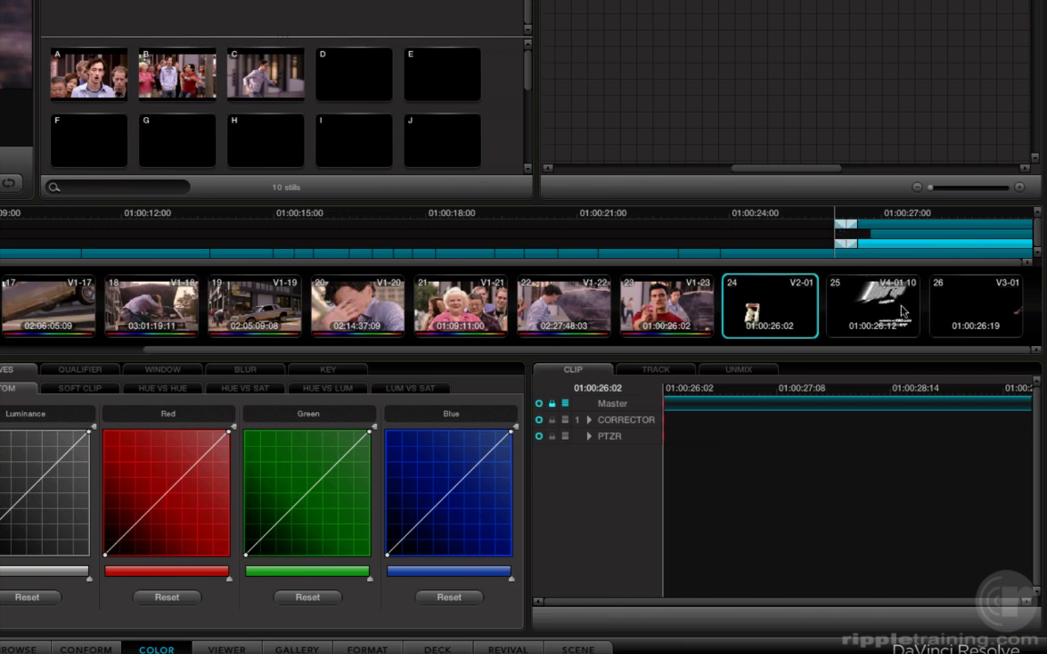
Load clip 25 at 01:00:26:12, then clips 17, 16, 14 and finally 13
{"action": "left_click", "coordinate": [850, 297]}
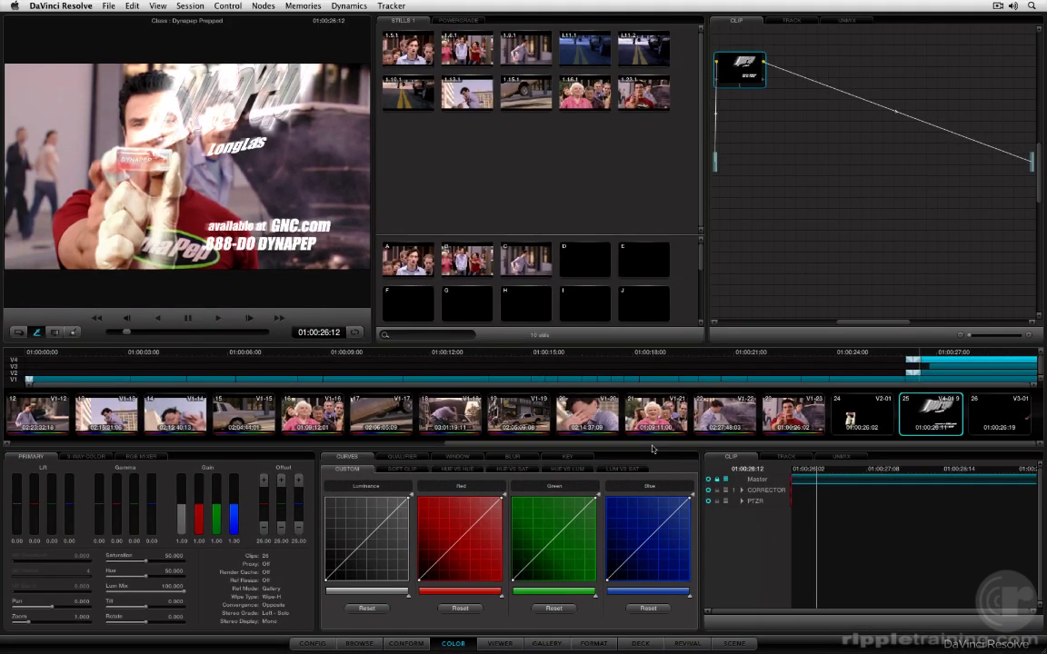
{"action": "left_click", "coordinate": [383, 416]}
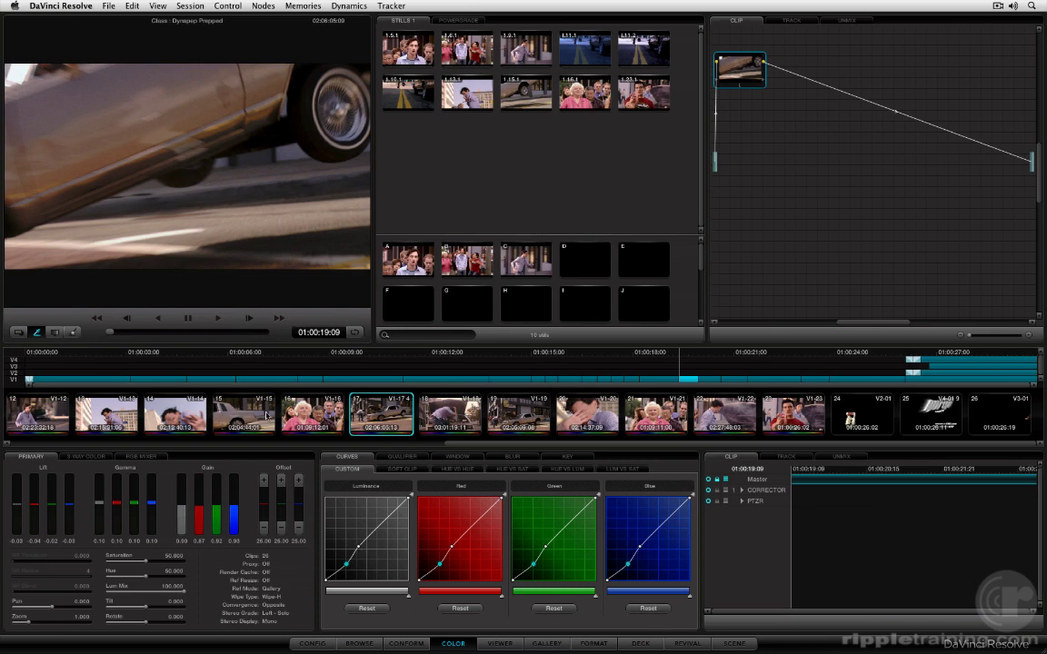
{"action": "left_click", "coordinate": [301, 416]}
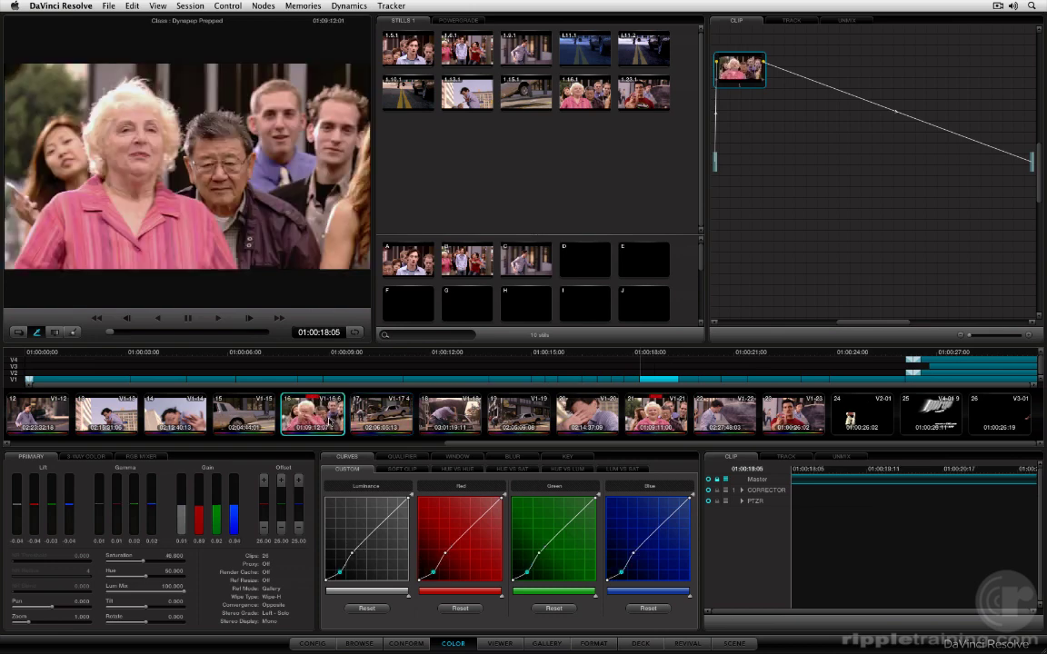
{"action": "left_click", "coordinate": [160, 383]}
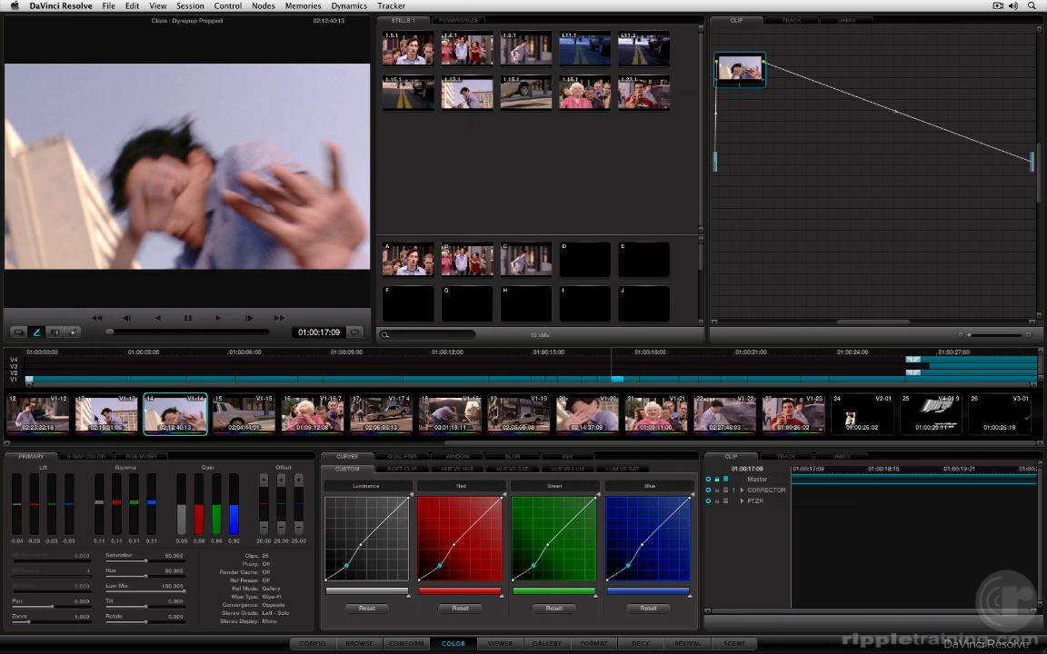
{"action": "left_click", "coordinate": [109, 376]}
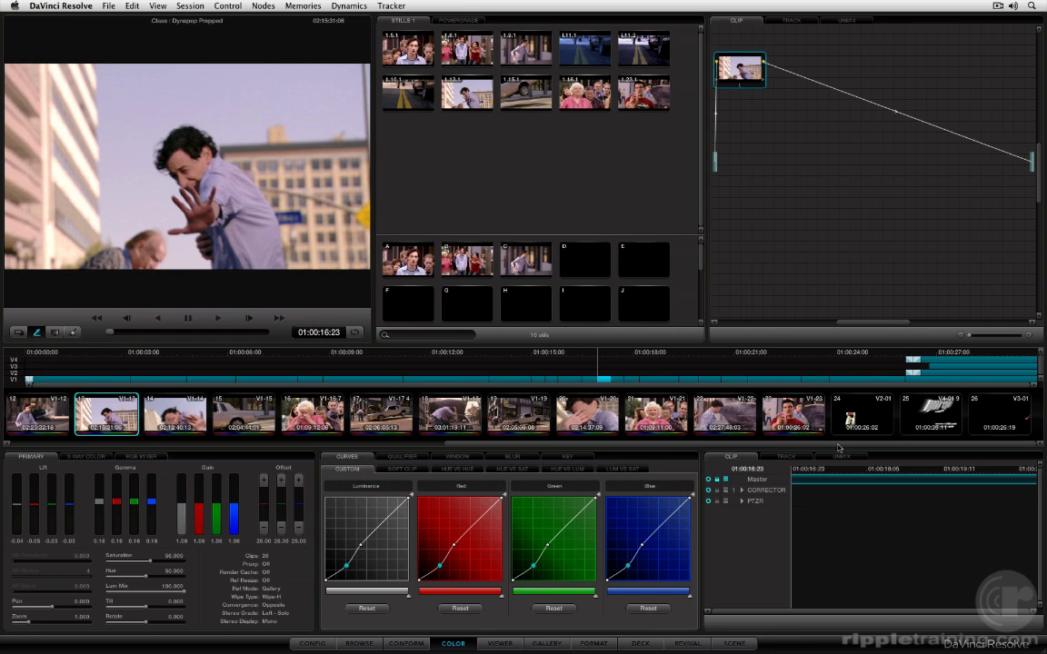
{"action": "left_click_drag", "start_coordinate": [839, 448], "coordinate": [345, 448]}
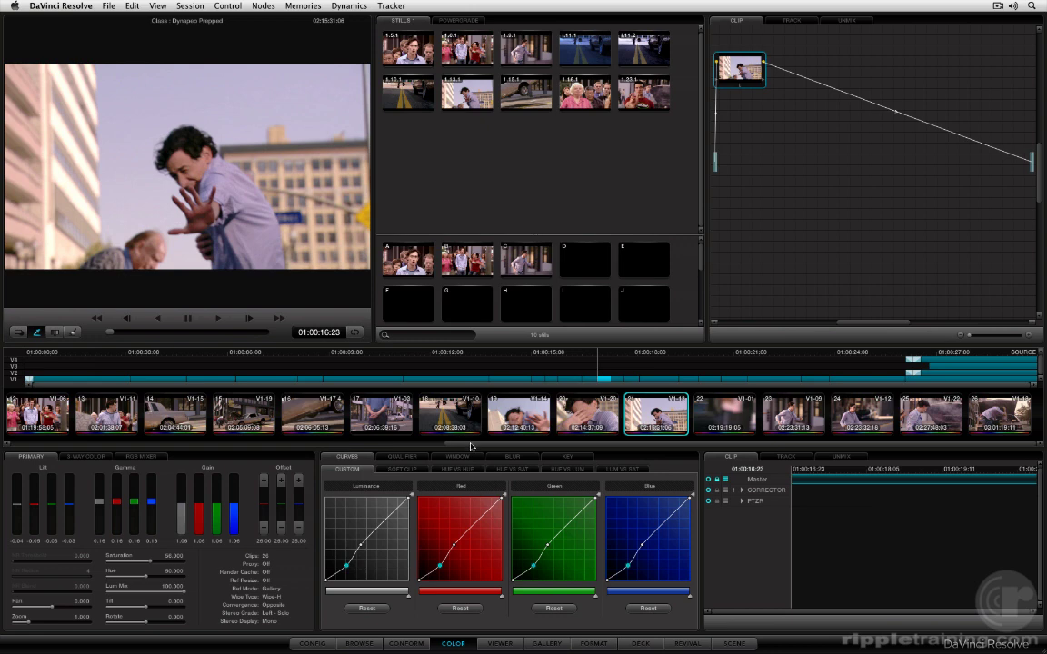
Sort the thumbnails by source (A) order and step between clips 08 and 09
{"action": "left_click_drag", "start_coordinate": [470, 446], "coordinate": [50, 444]}
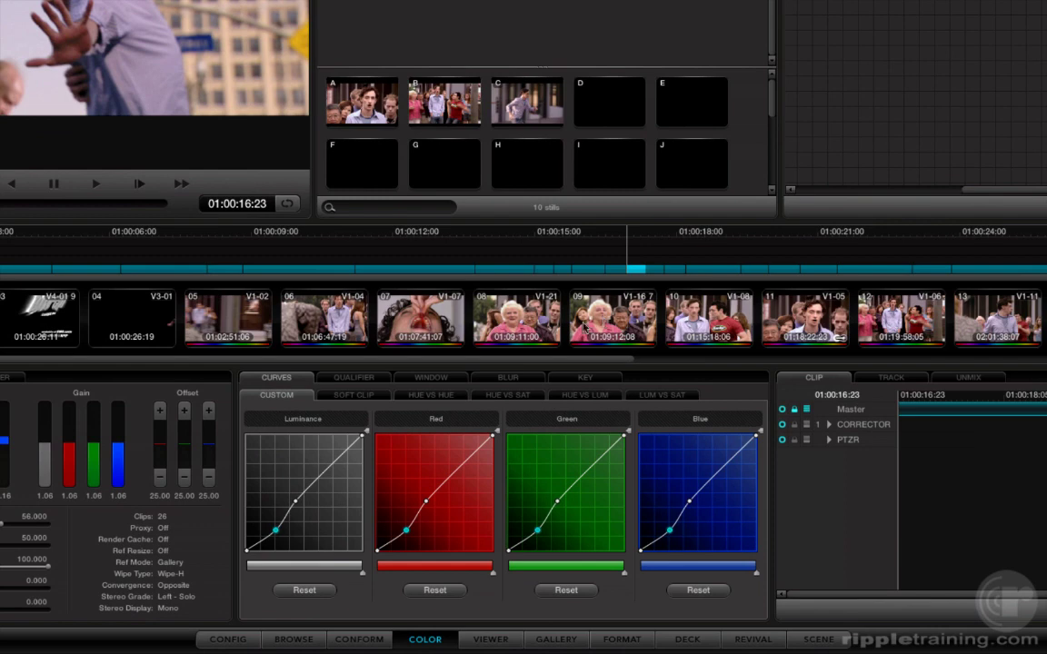
{"action": "left_click", "coordinate": [521, 334]}
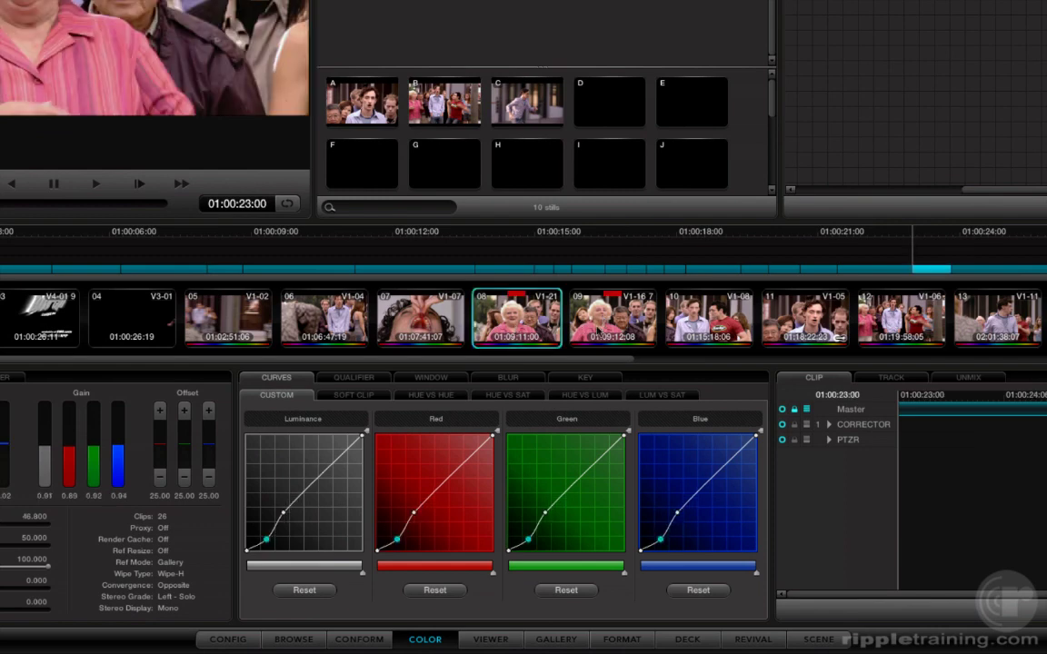
{"action": "key", "text": "Down"}
{"action": "key", "text": "Up"}
{"action": "key", "text": "Down"}
{"action": "key", "text": "Up"}
Review clips 10, 11 and 12 in source order, ending on clip 13
{"action": "left_click", "coordinate": [709, 321]}
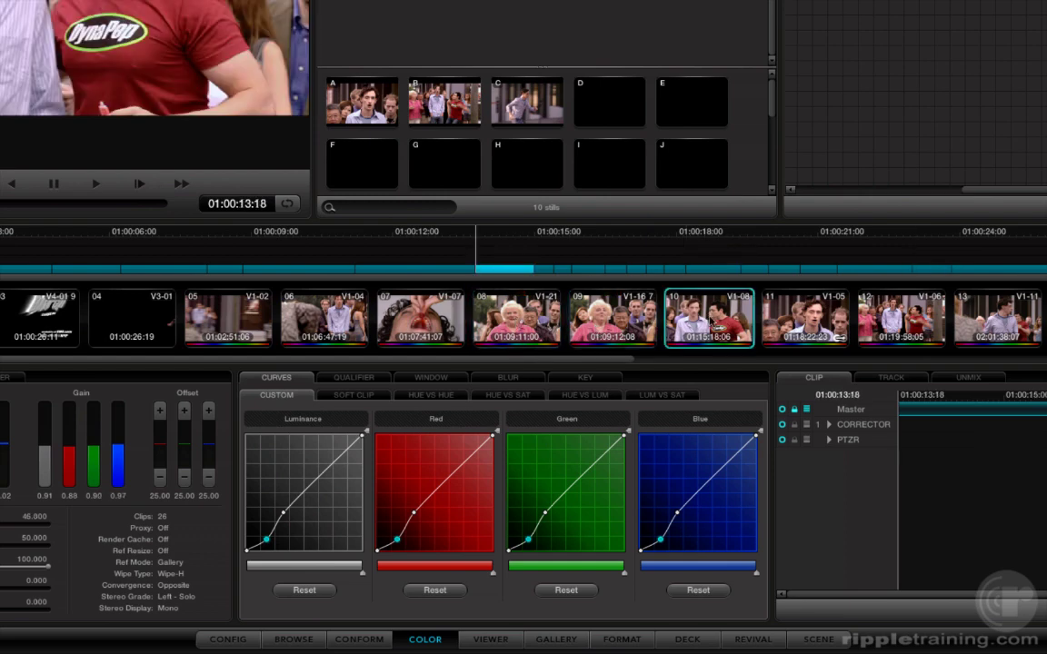
{"action": "left_click", "coordinate": [829, 327]}
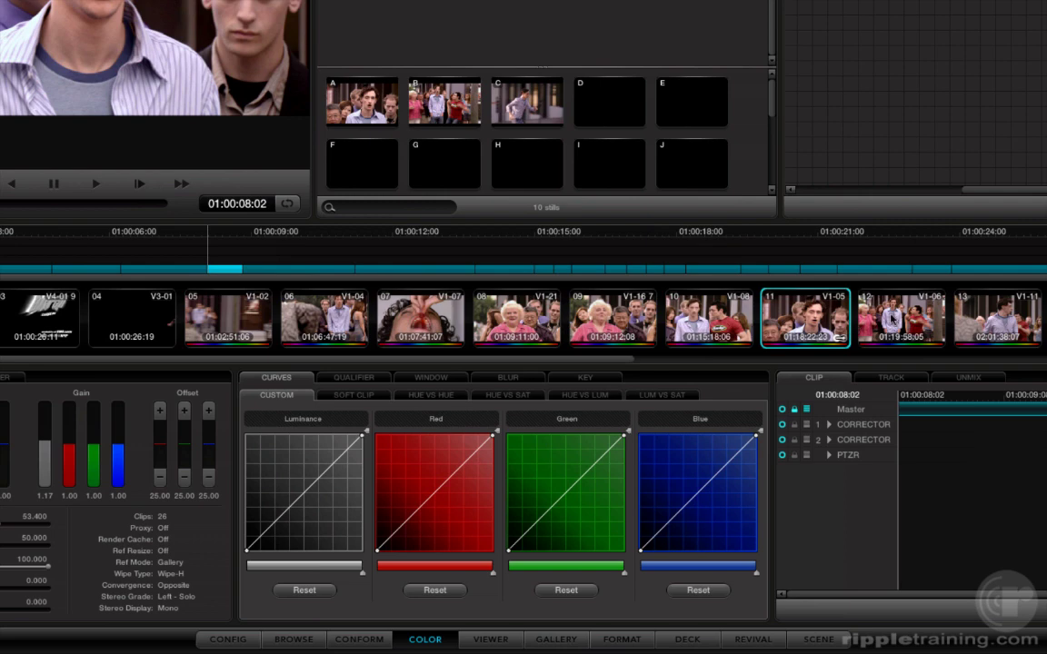
{"action": "key", "text": "Down"}
{"action": "left_click", "coordinate": [838, 335]}
{"action": "left_click", "coordinate": [673, 293]}
{"action": "left_click", "coordinate": [972, 324]}
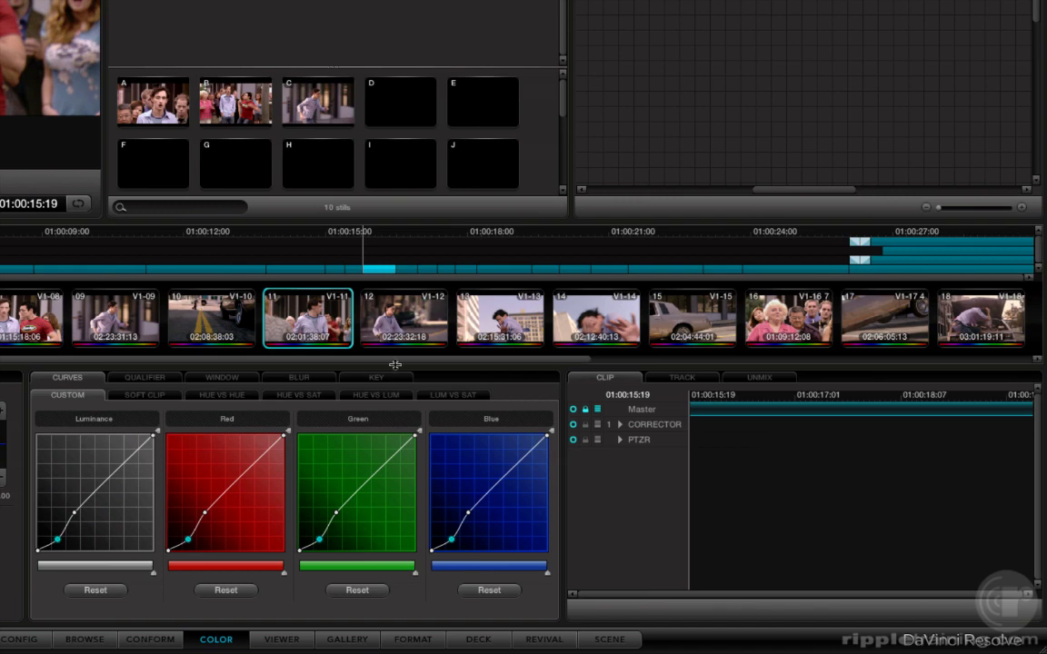
Return the thumbnails to record (C) order and compare clip 16 with matching clip 21
{"action": "left_click_drag", "start_coordinate": [413, 363], "coordinate": [706, 368]}
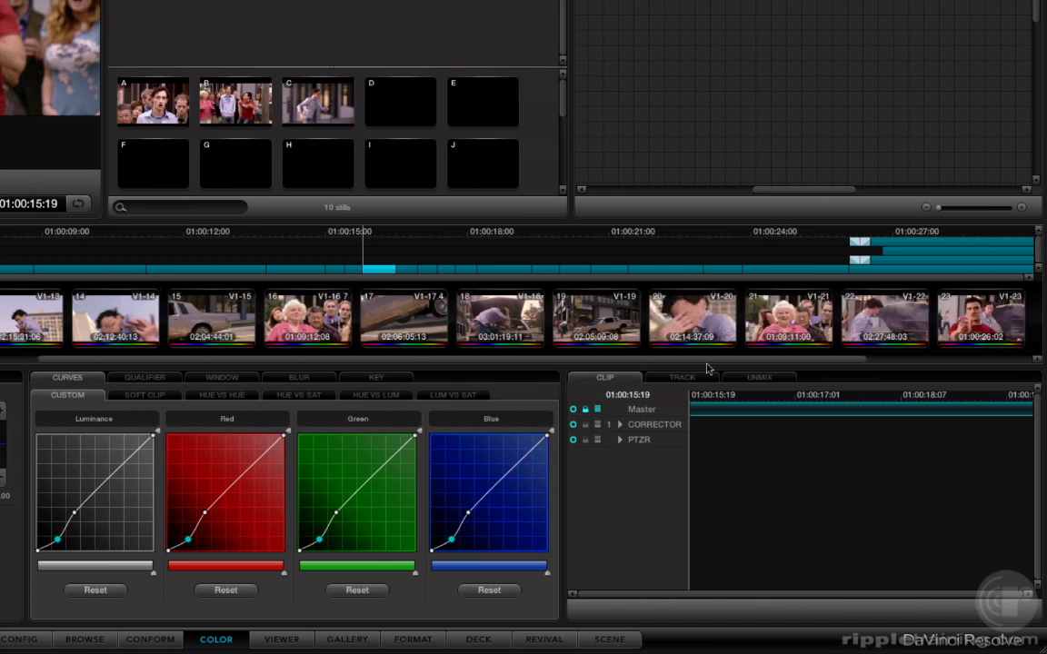
{"action": "left_click", "coordinate": [316, 340]}
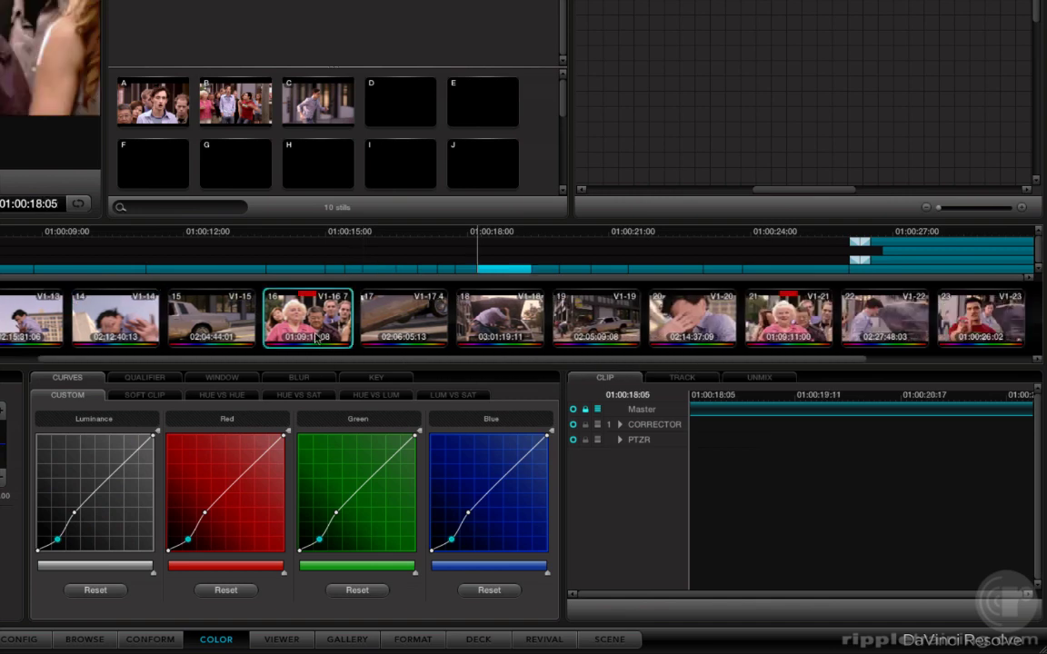
{"action": "left_click", "coordinate": [750, 309]}
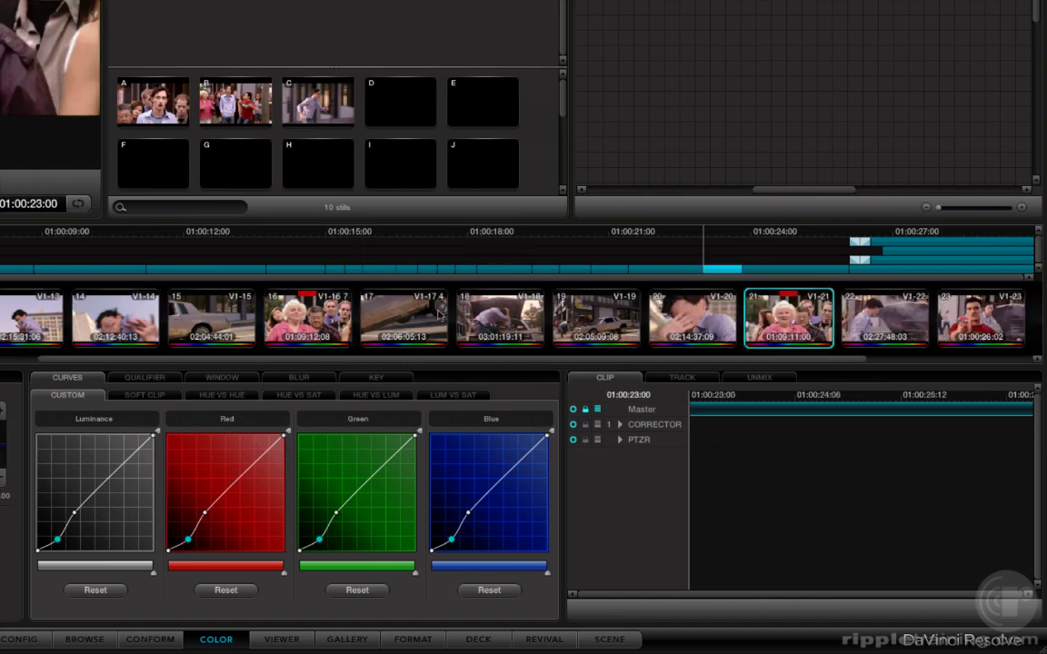
{"action": "left_click", "coordinate": [286, 298]}
Step through clips 17, 18, 19 and 20, ending on the man covering his face
{"action": "left_click", "coordinate": [400, 300]}
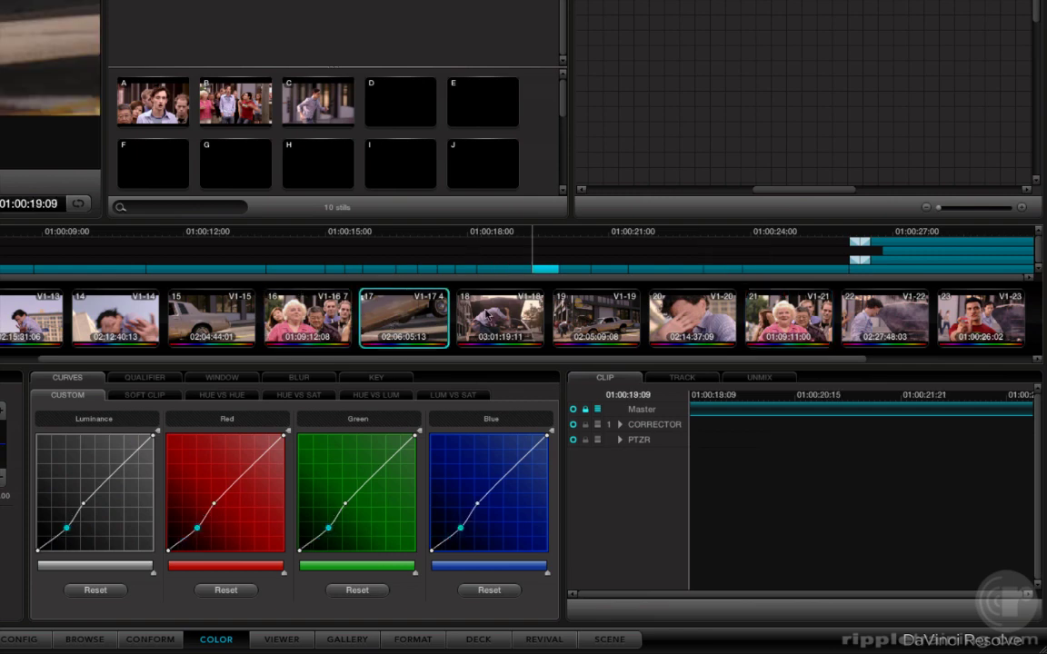
{"action": "left_click", "coordinate": [486, 314]}
{"action": "left_click", "coordinate": [600, 287]}
{"action": "left_click", "coordinate": [691, 318]}
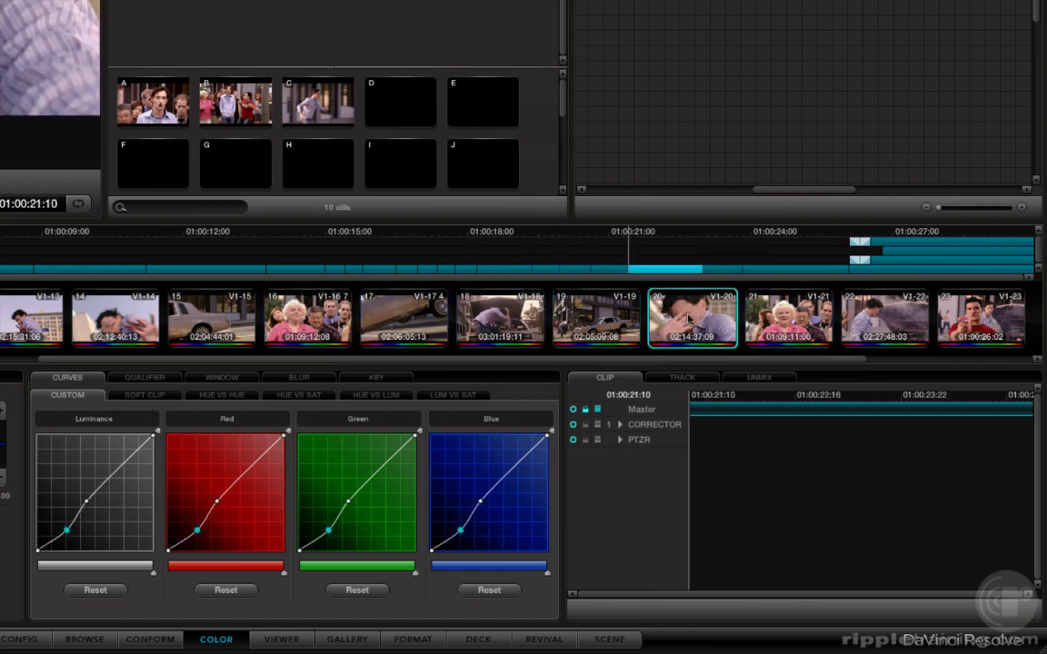
{"action": "scroll", "coordinate": [382, 322], "scroll_direction": "right", "scroll_amount": 3}
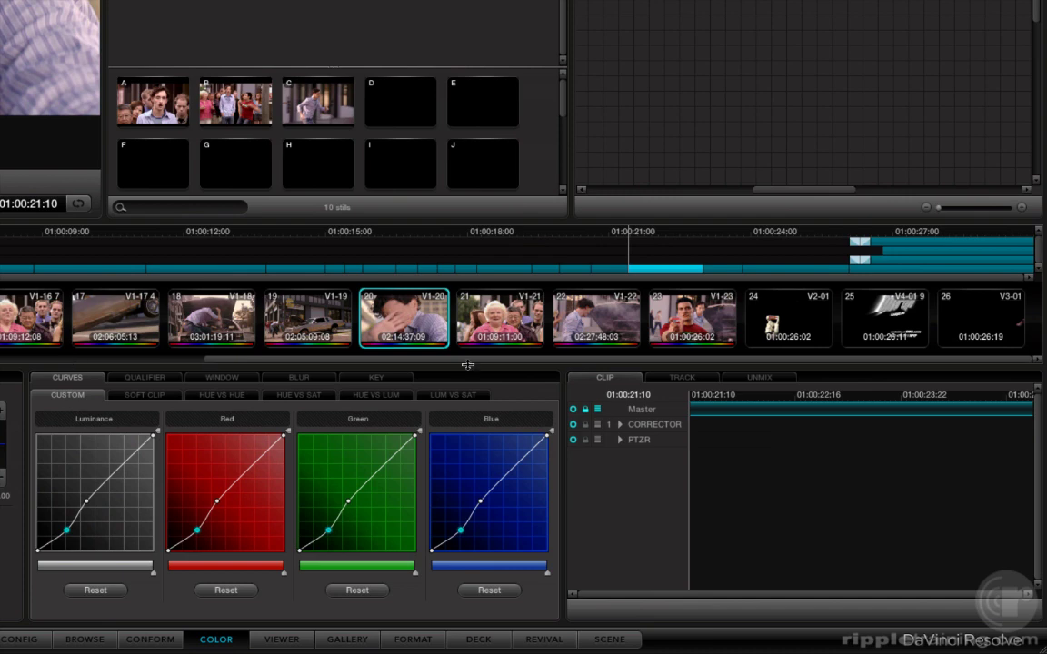
Select clip 22, then park the playhead at 01:00:18:19 on the Conform page
{"action": "left_click", "coordinate": [602, 329]}
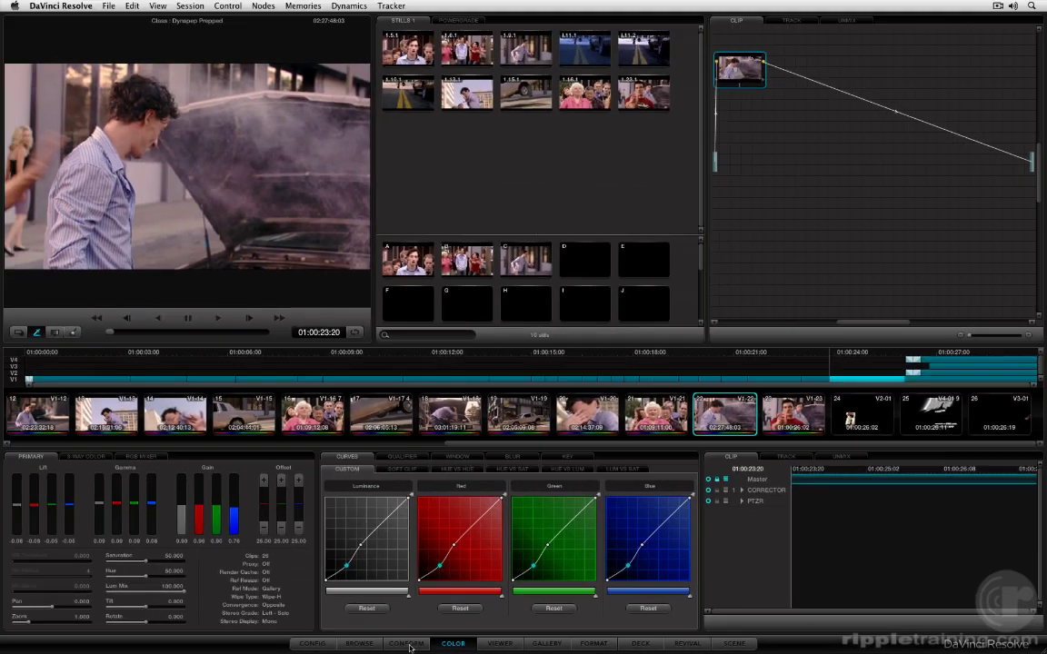
{"action": "left_click", "coordinate": [162, 641]}
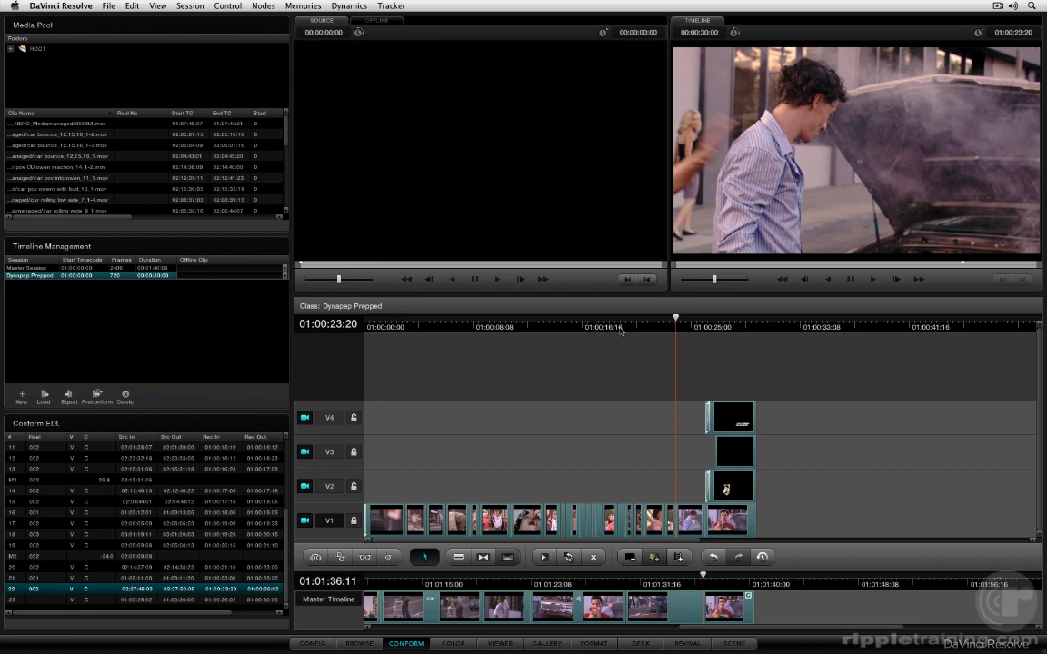
{"action": "left_click_drag", "start_coordinate": [621, 331], "coordinate": [610, 330]}
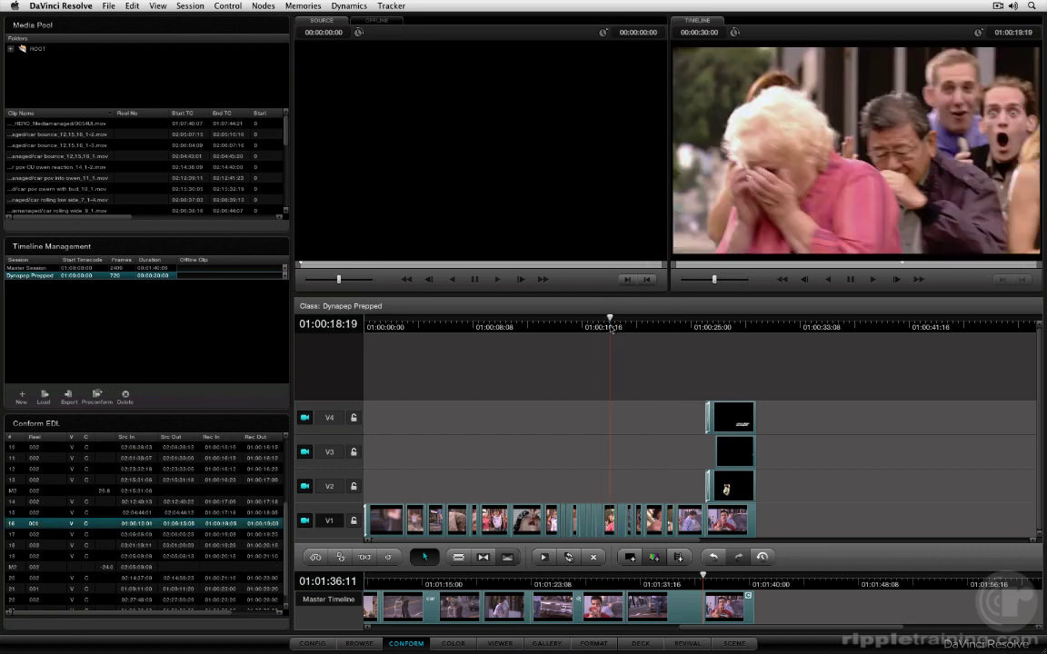
Confirm the Color, Conform and Format pages all land on the 01:00:18:19 frame
{"action": "left_click", "coordinate": [452, 644]}
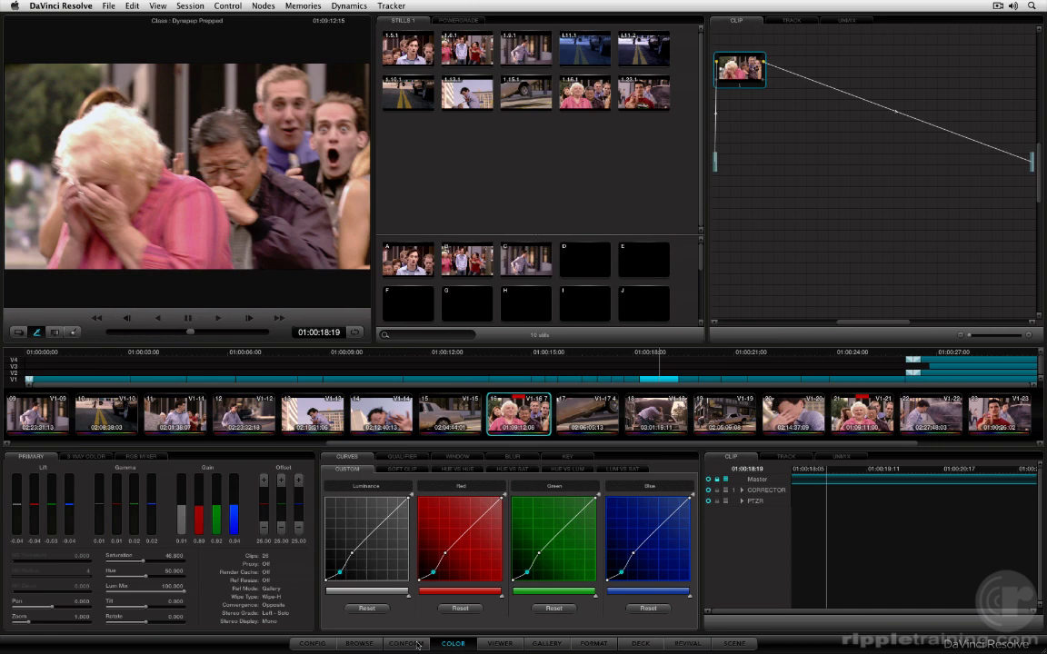
{"action": "left_click", "coordinate": [418, 644]}
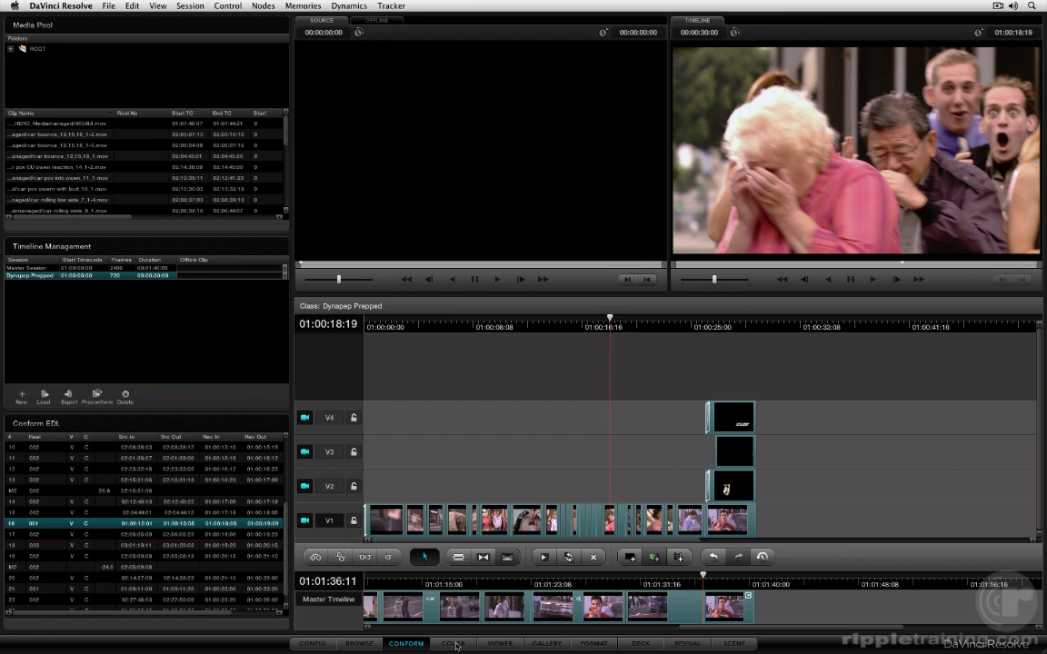
{"action": "left_click", "coordinate": [454, 645]}
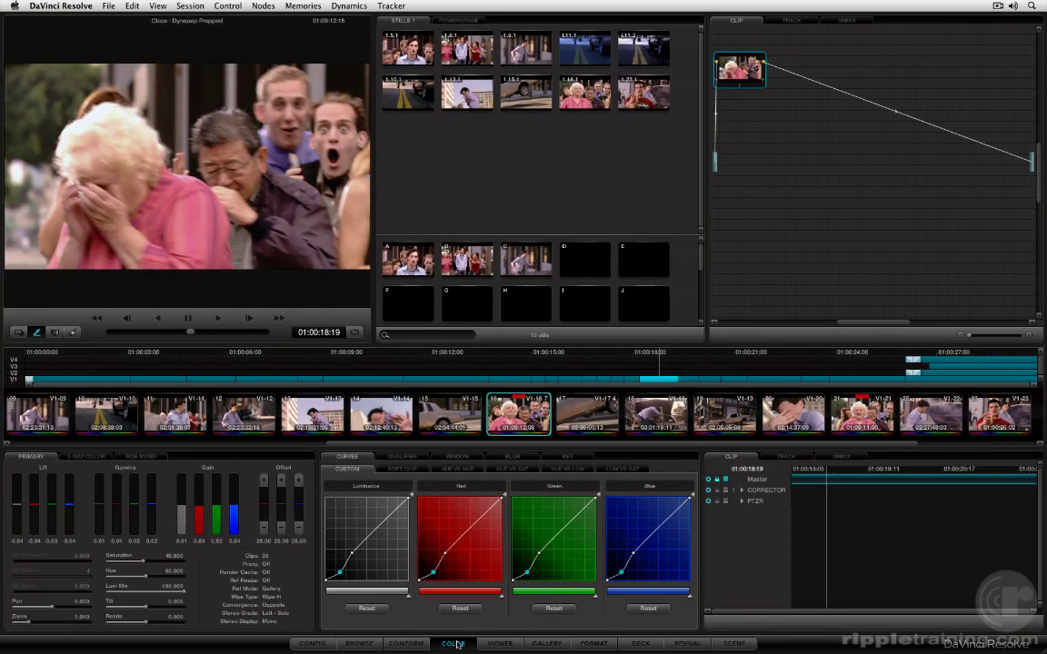
{"action": "left_click", "coordinate": [600, 645]}
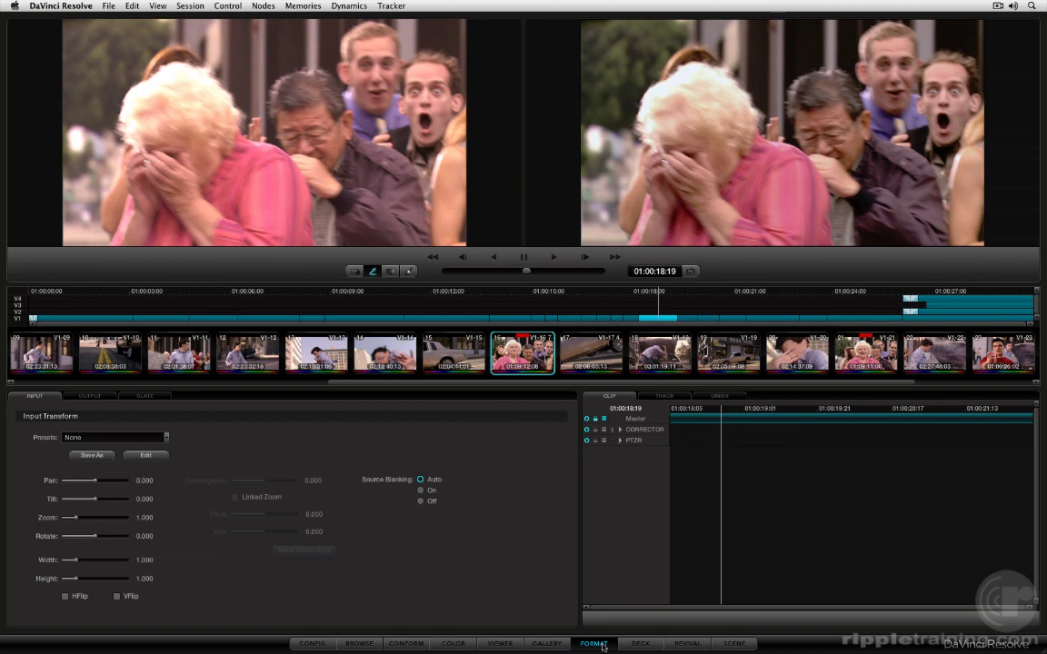